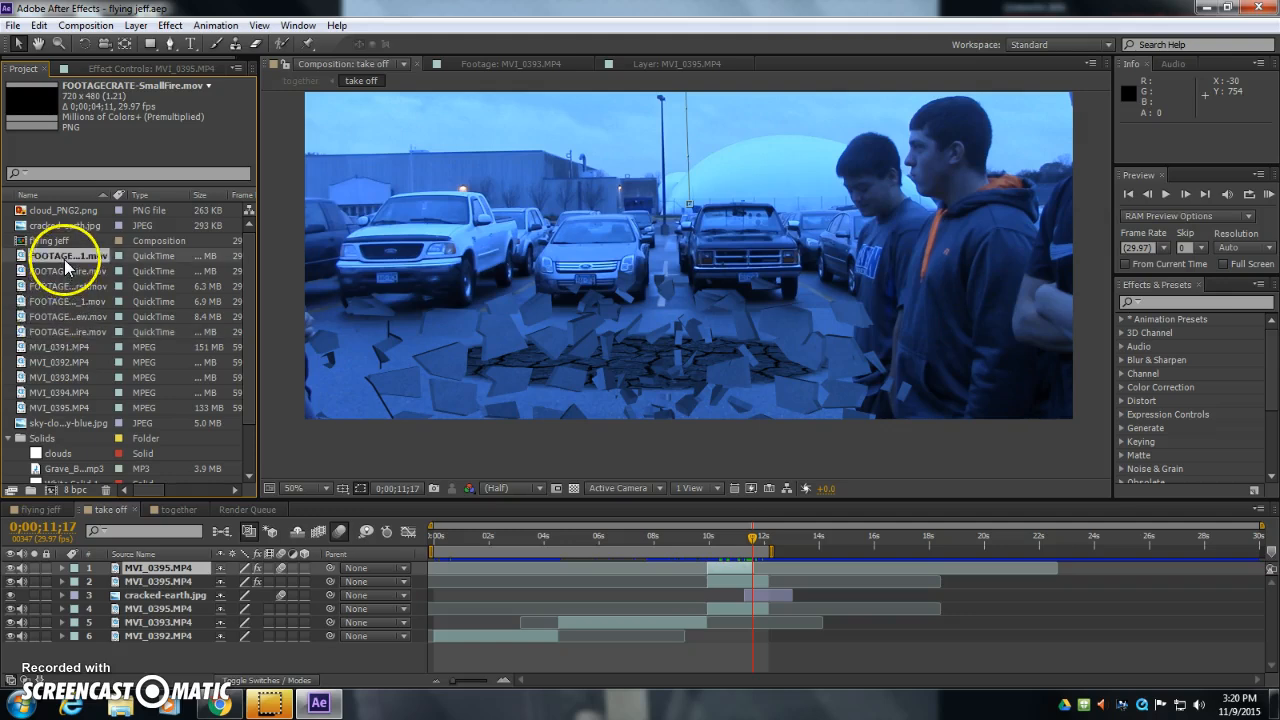
- Add FOOTAGECRATE-DustPuff1.mov to the take off composition, starting at 0;00;11;07, and position it at the flyer's feet
left_click_drag(20, 260, 683, 316)
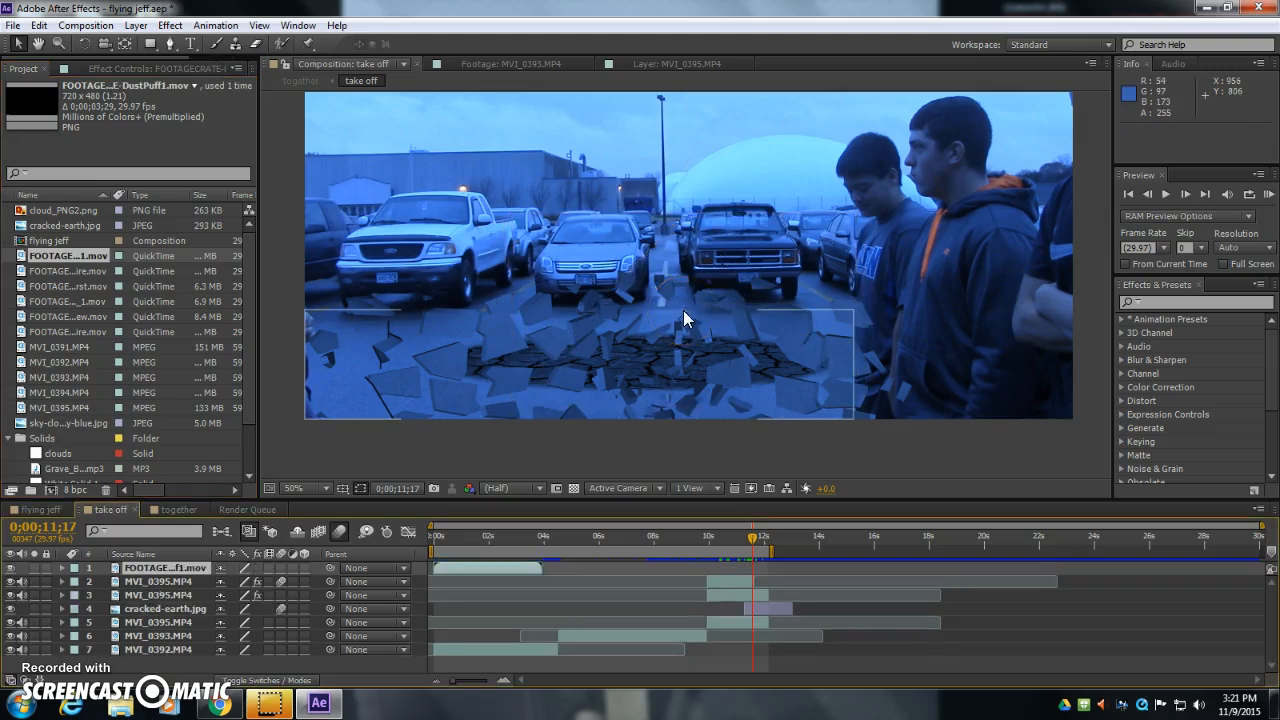
left_click(477, 568)
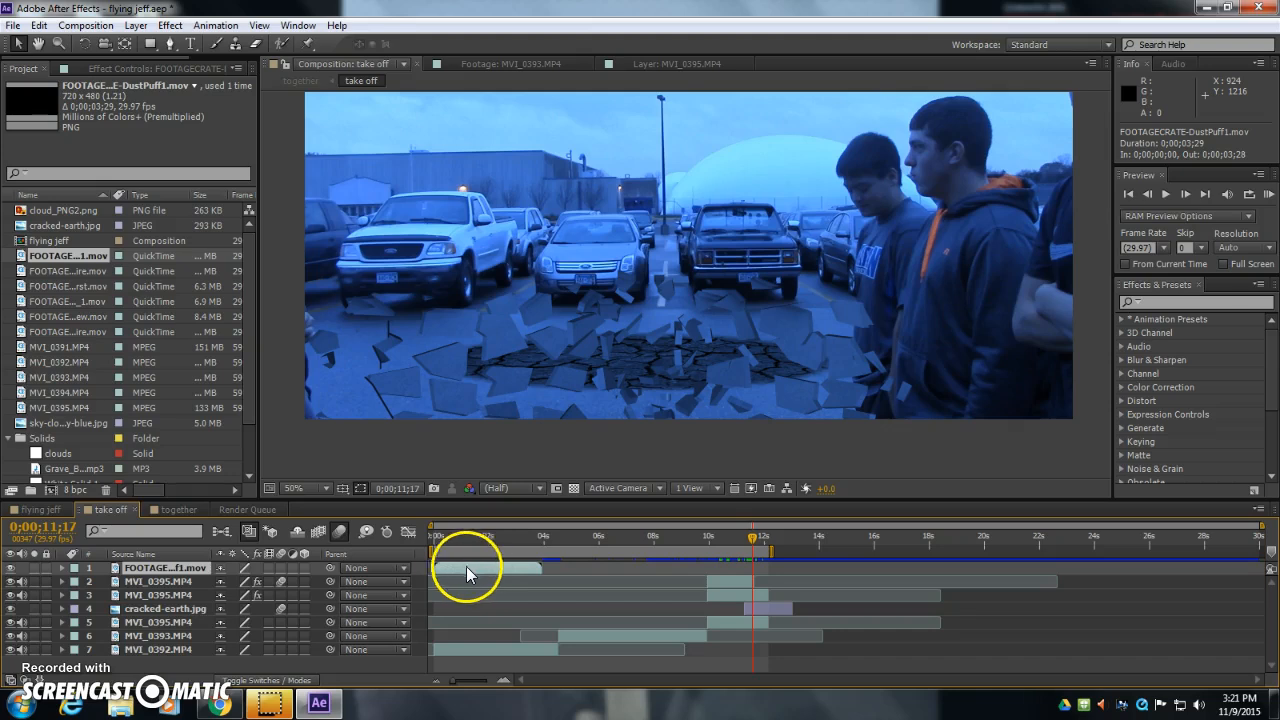
left_click_drag(555, 568, 778, 575)
left_click(753, 550)
left_click_drag(721, 396, 645, 364)
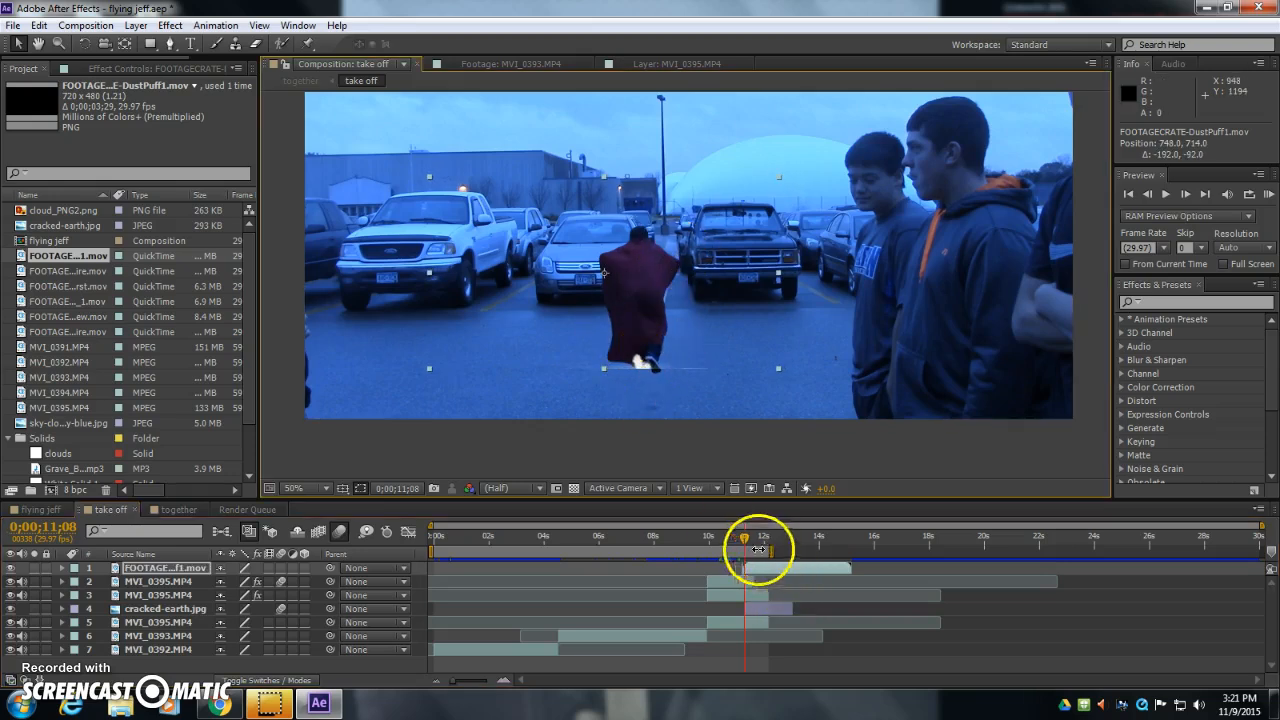
- Place the dust puff layer below the two upper MVI_0395.MP4 layers and set its blending mode to Overlay
left_click_drag(746, 537, 760, 539)
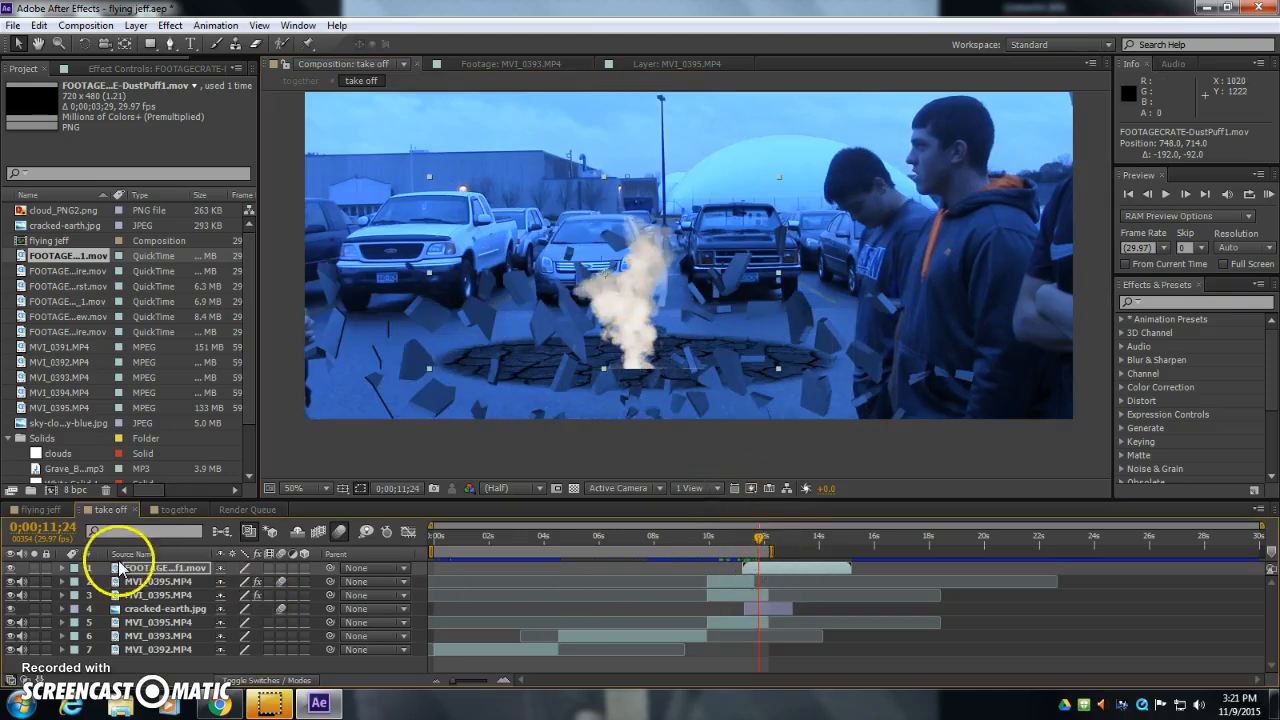
left_click_drag(143, 573, 149, 596)
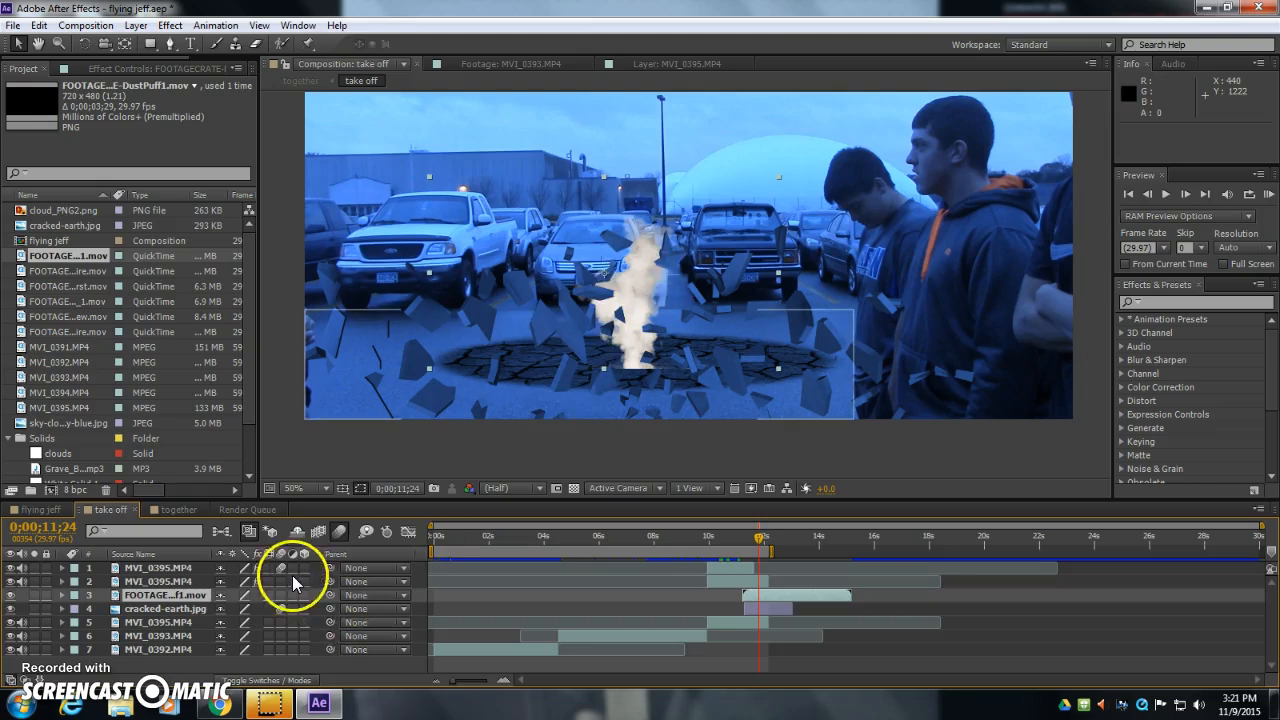
left_click(273, 688)
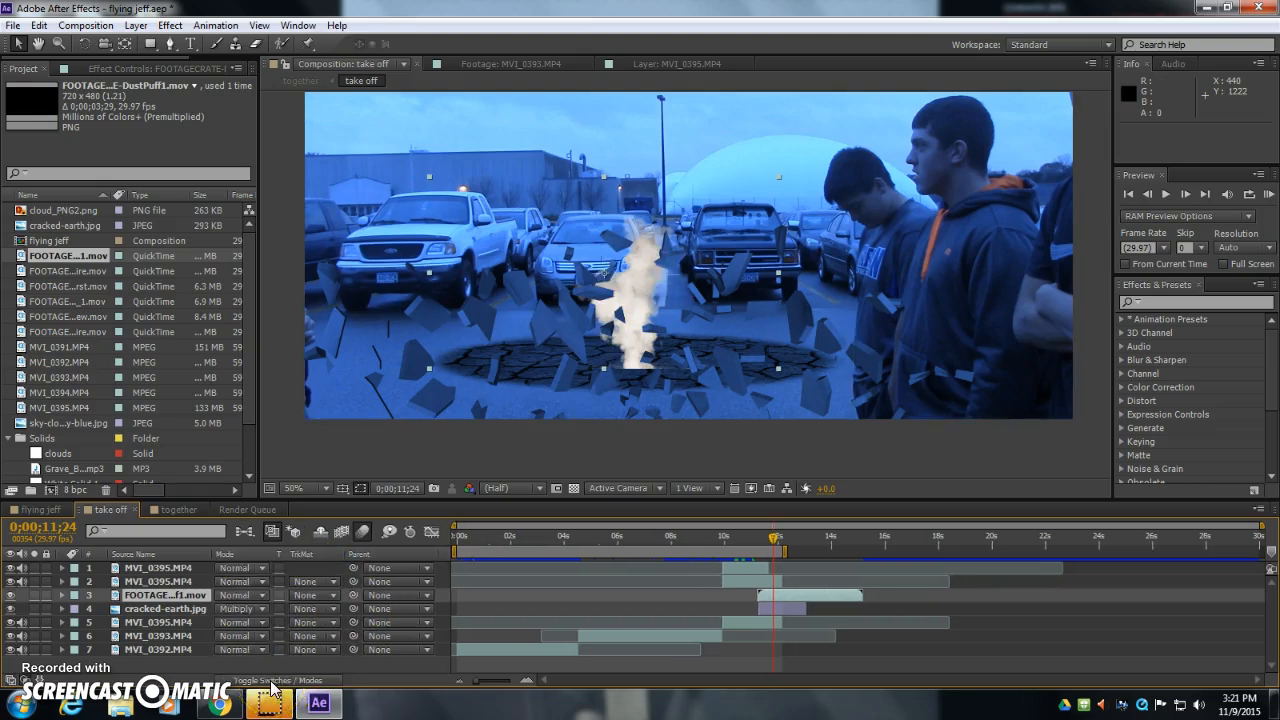
left_click(245, 596)
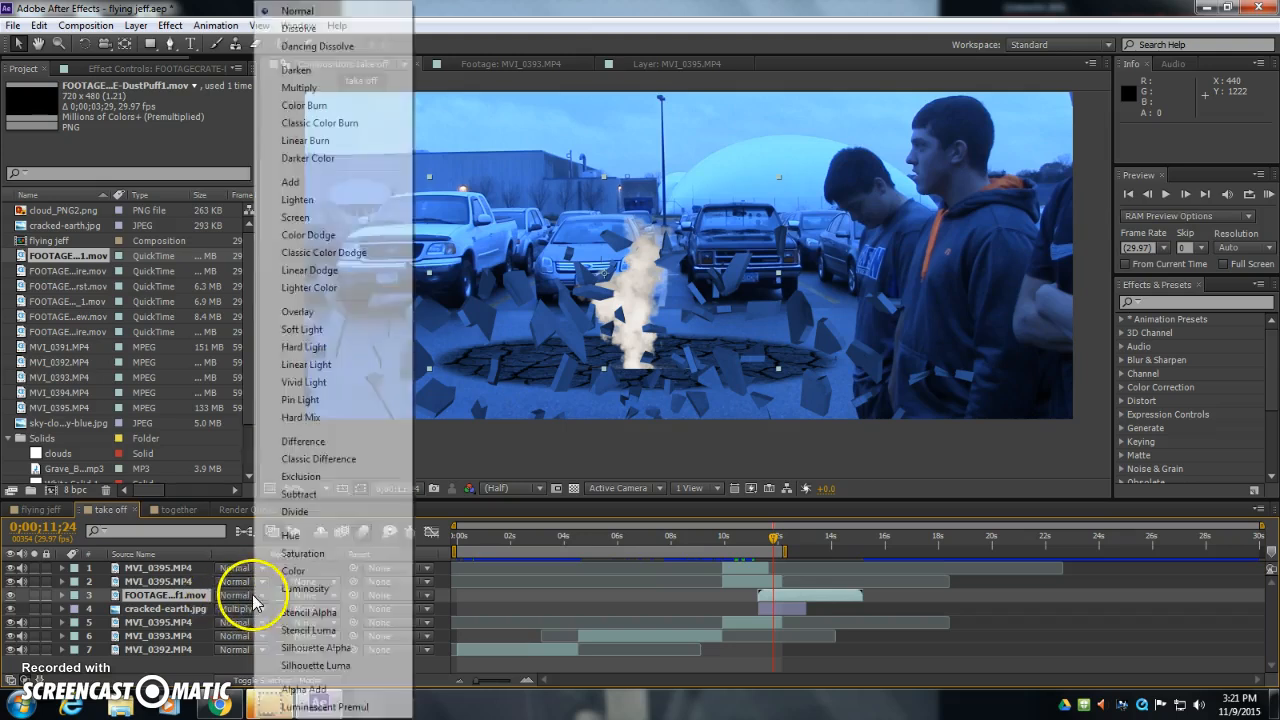
left_click(318, 312)
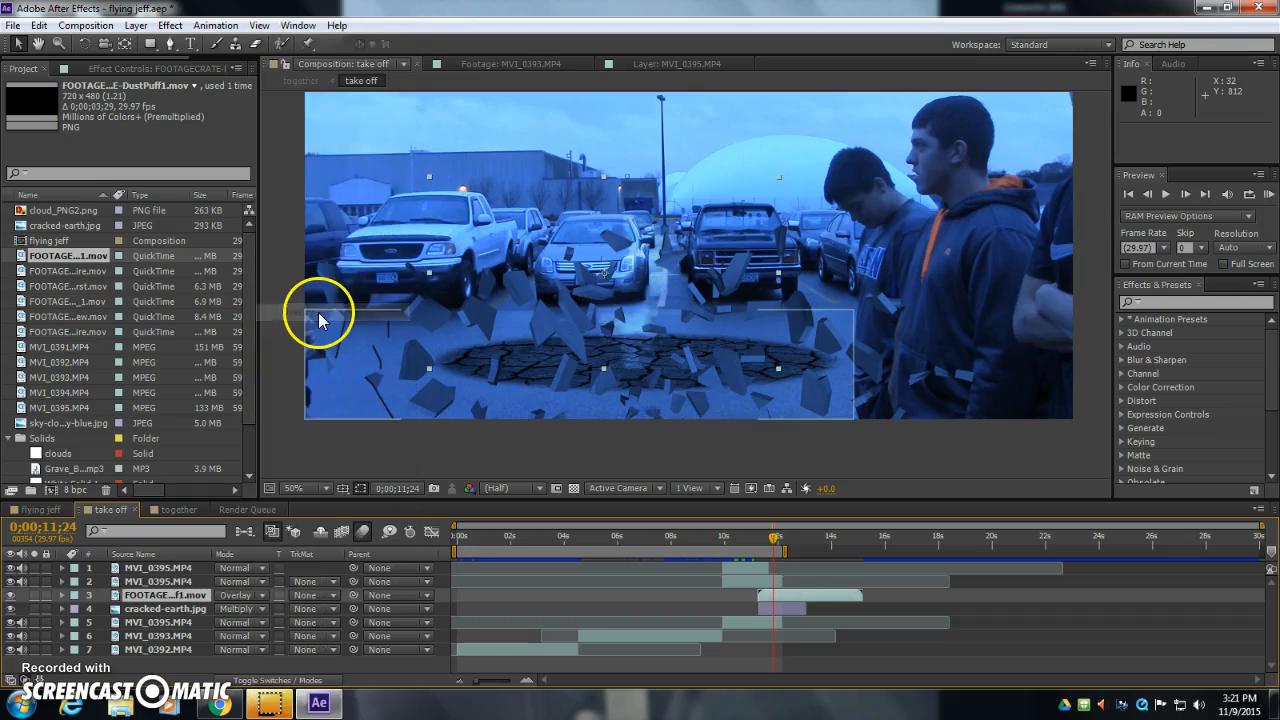
- Try Soft Light, Hard Light, Lighten and Screen blending on the dust puff layer, ending back on Overlay
left_click(254, 598)
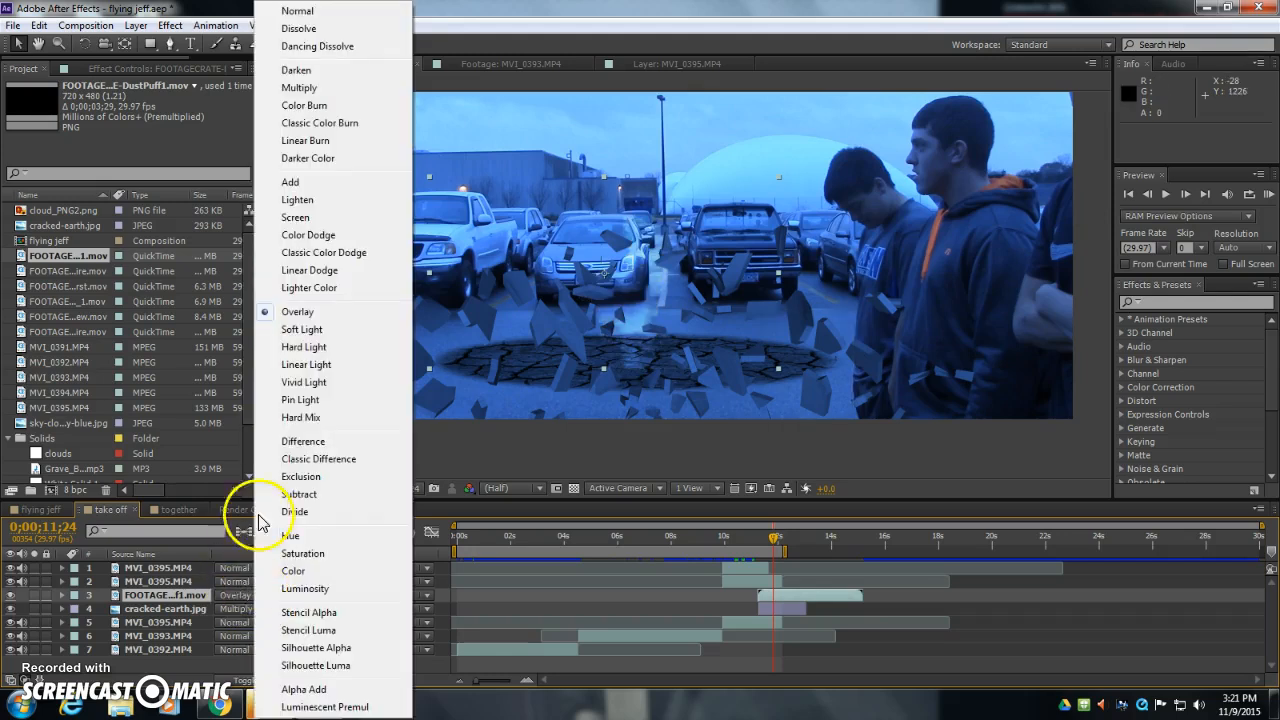
left_click(325, 331)
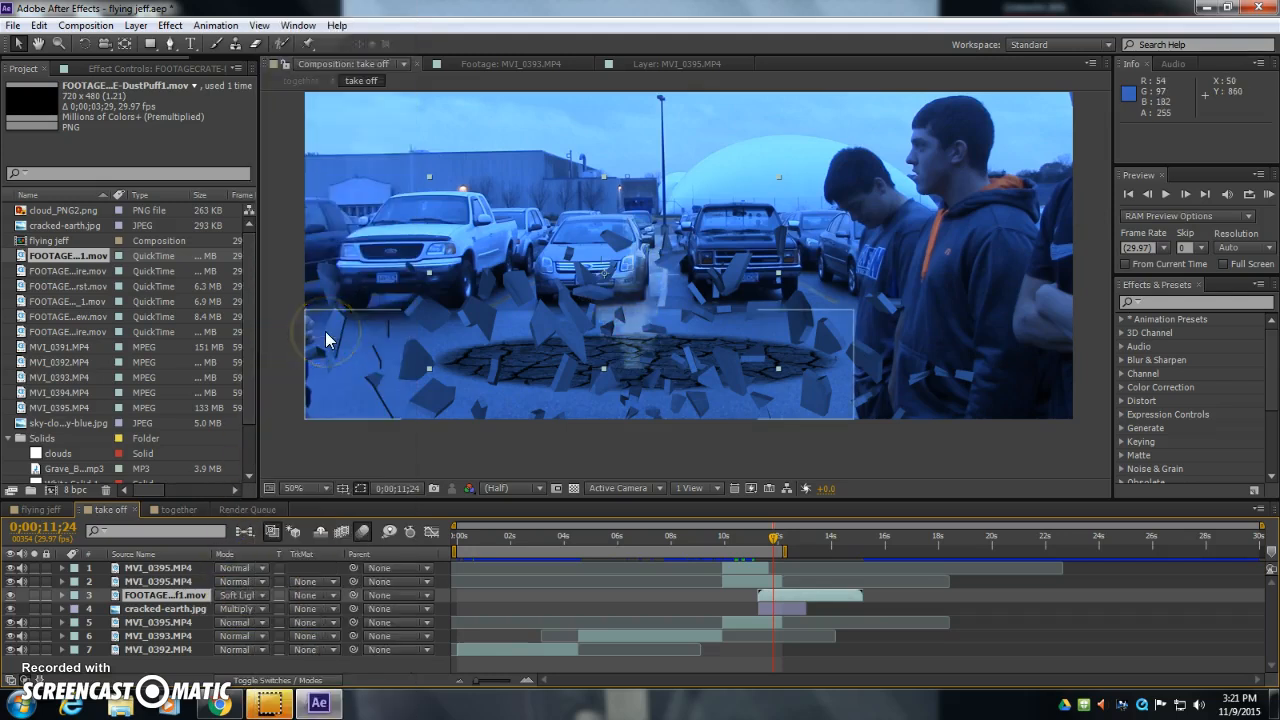
left_click(258, 596)
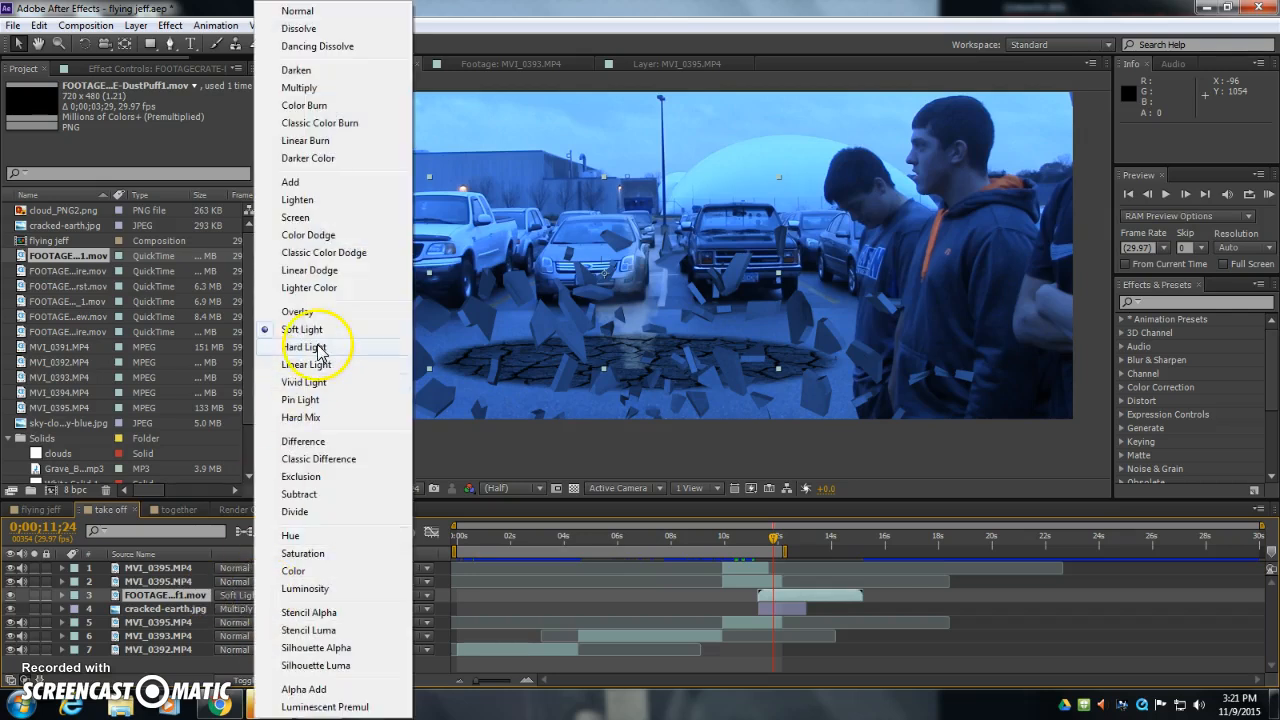
left_click(320, 347)
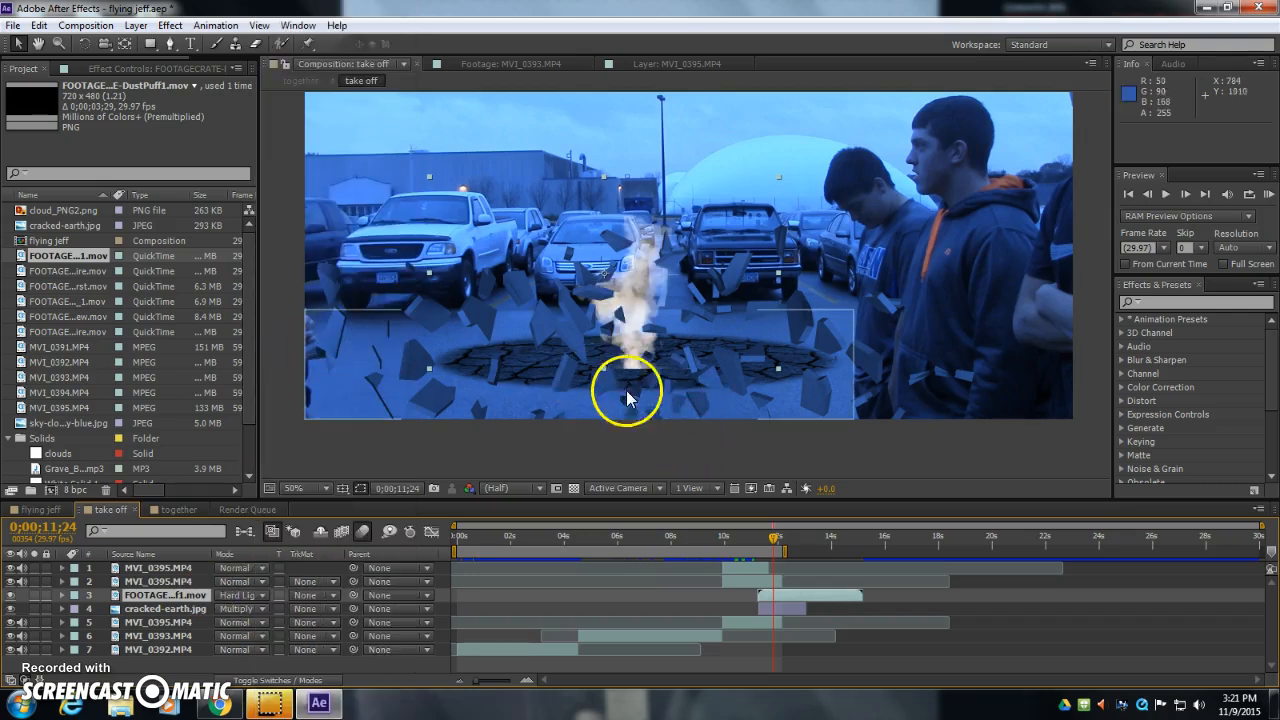
left_click(240, 595)
left_click(310, 316)
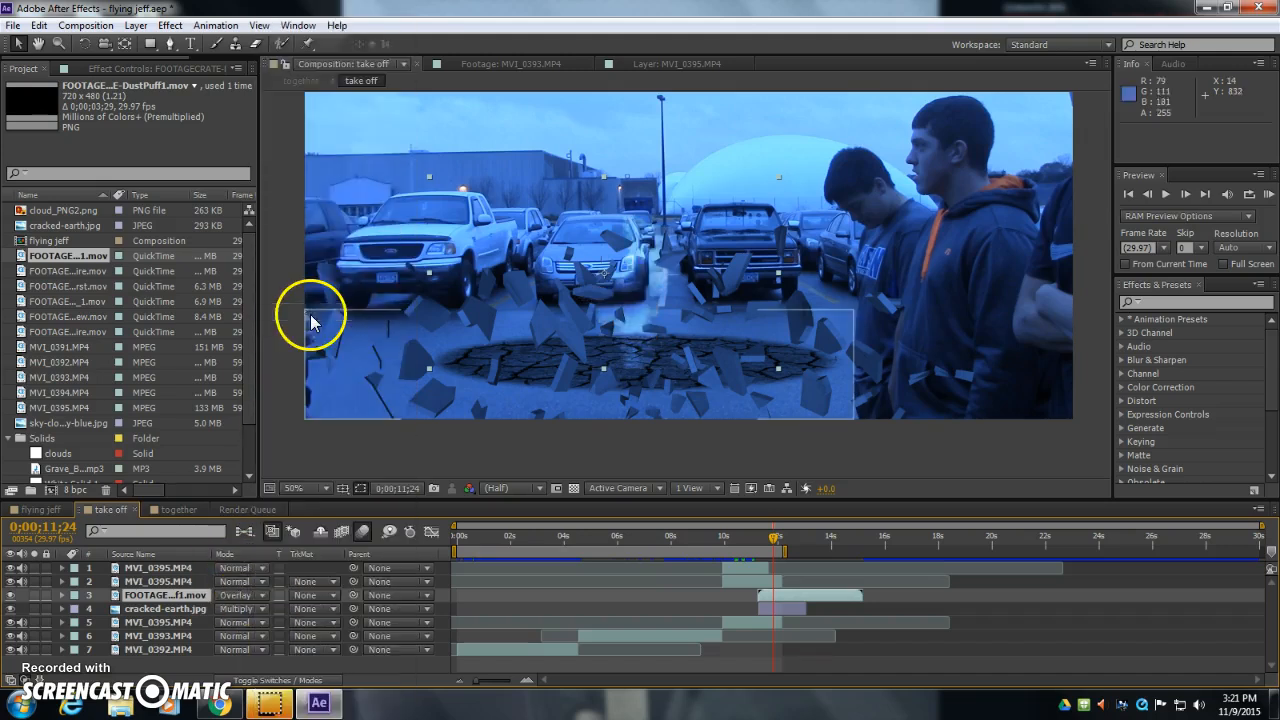
left_click(252, 600)
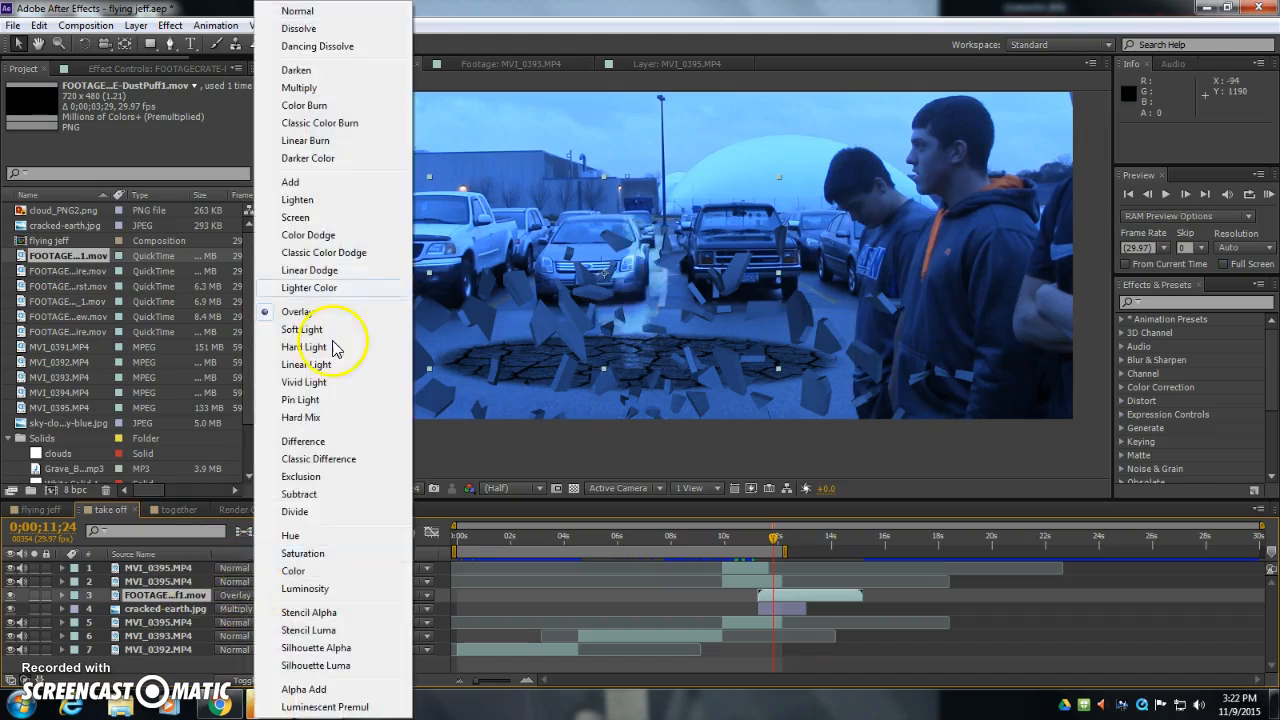
left_click(320, 198)
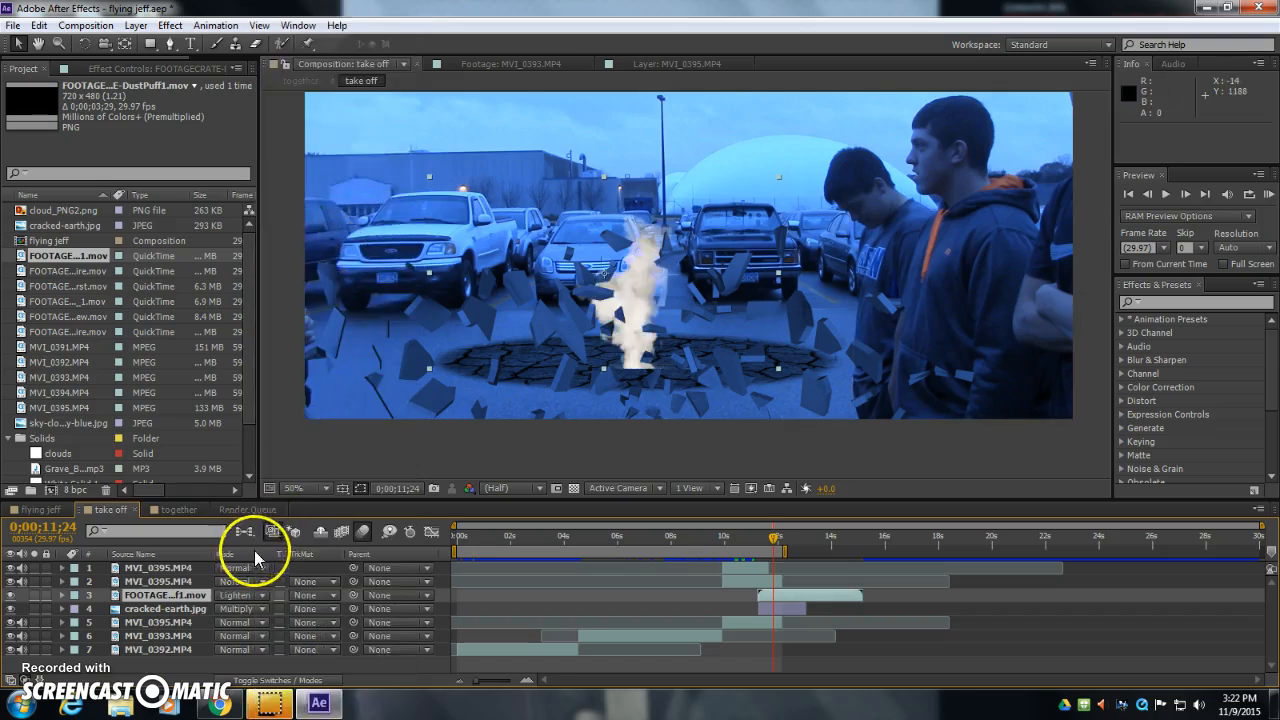
left_click(250, 595)
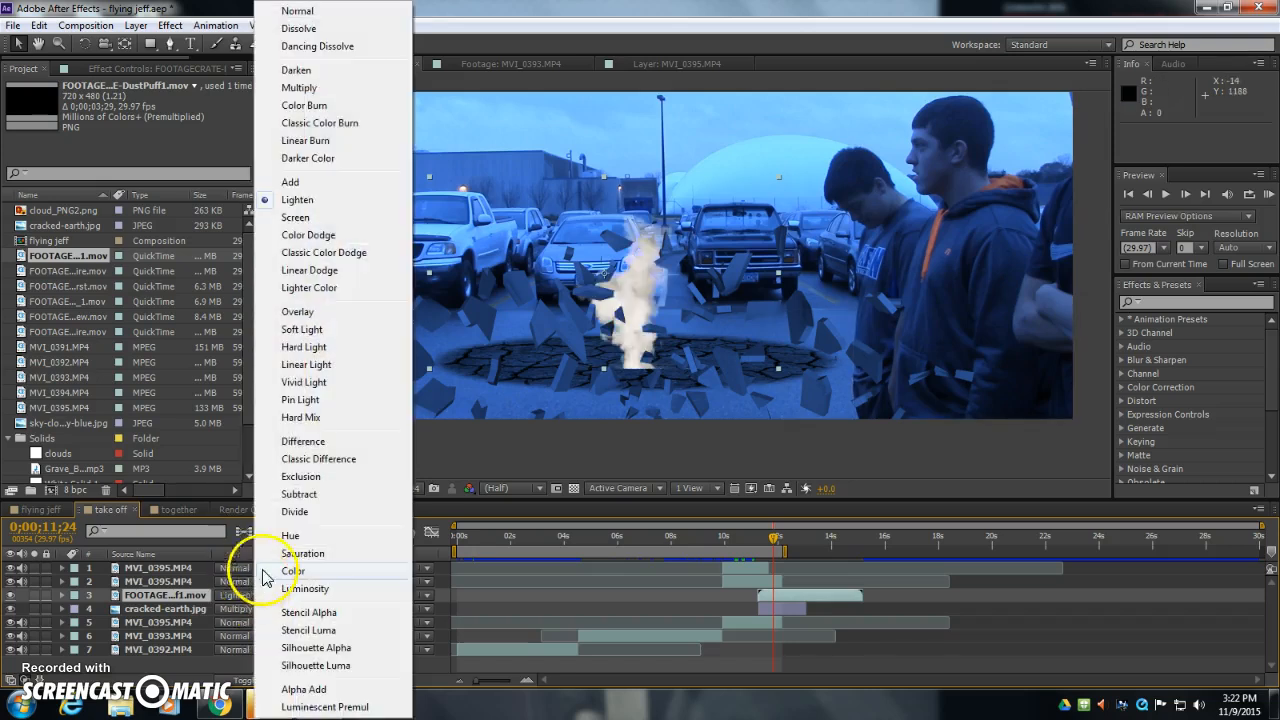
left_click(298, 217)
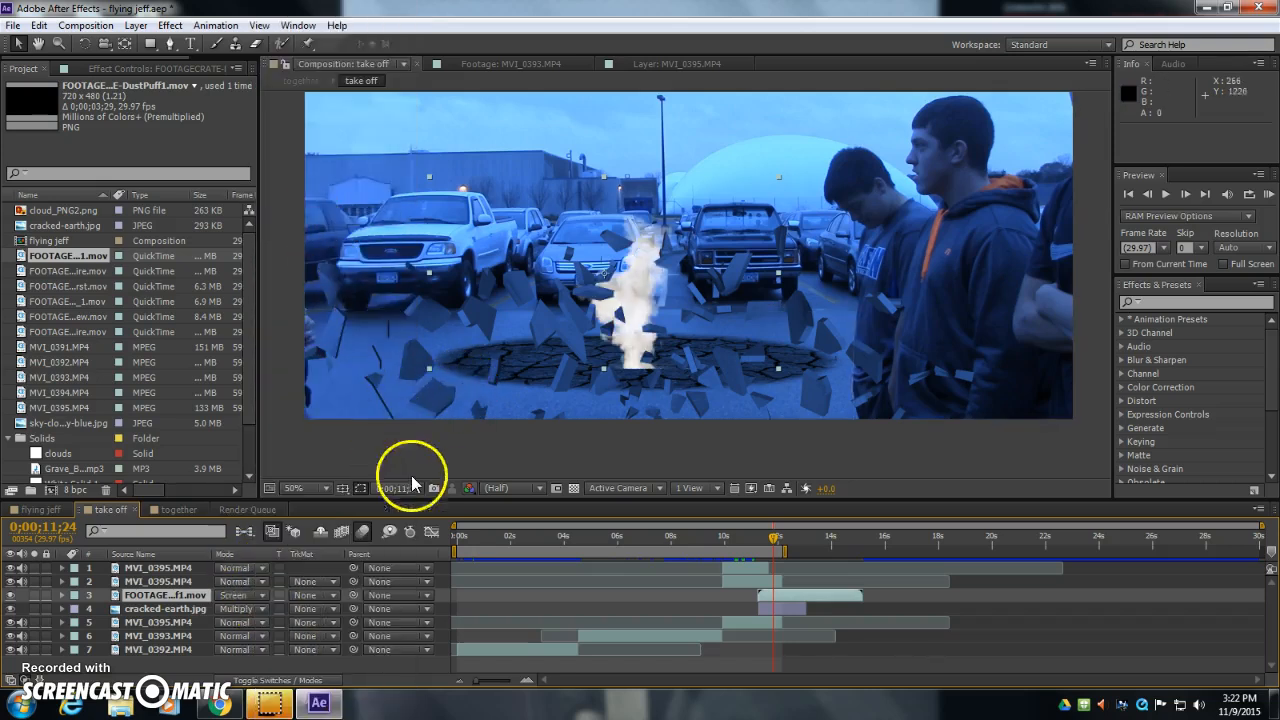
left_click(245, 595)
left_click(317, 312)
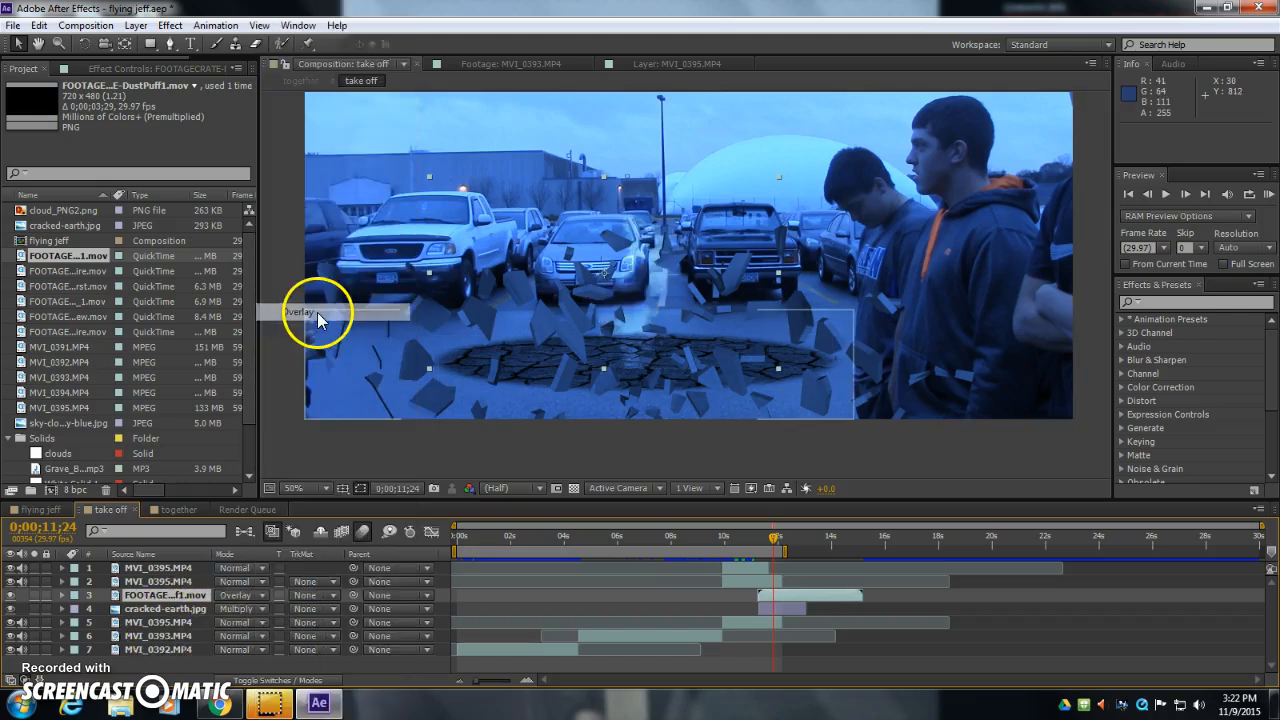
- Shift the dust puff slightly left over the cracked ground and duplicate its layer twice
left_click_drag(631, 331, 621, 362)
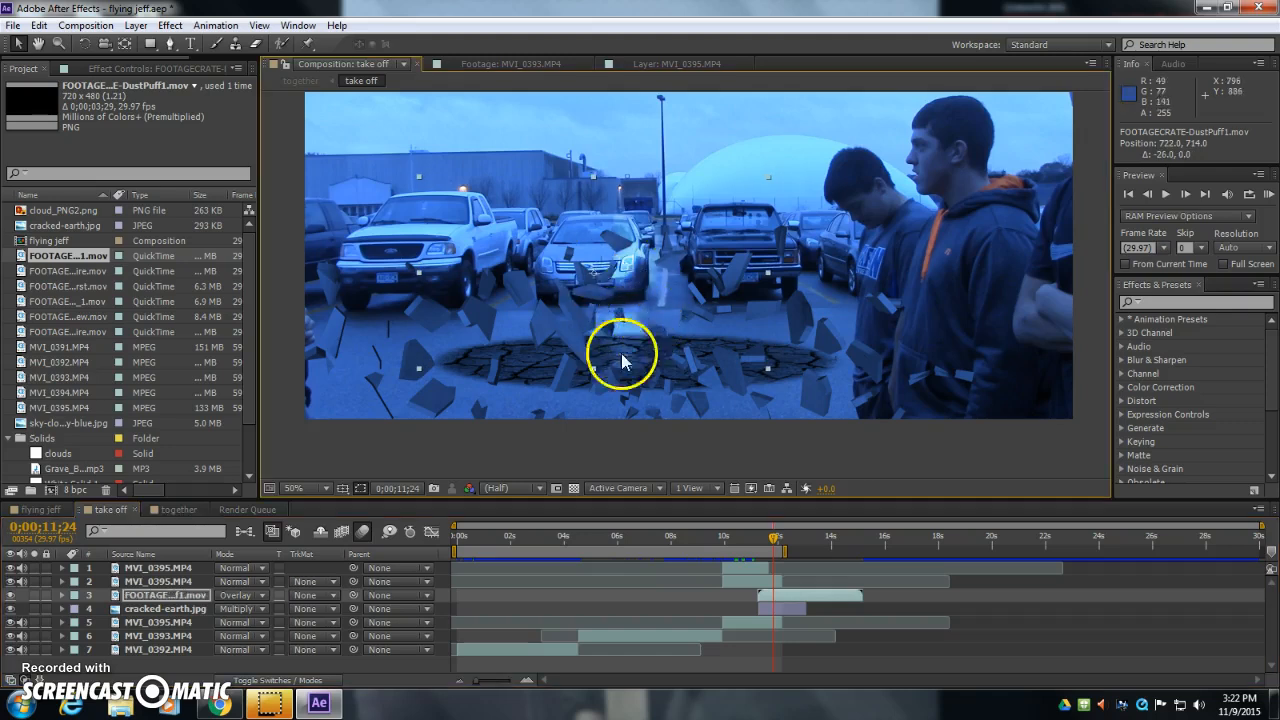
left_click(165, 596)
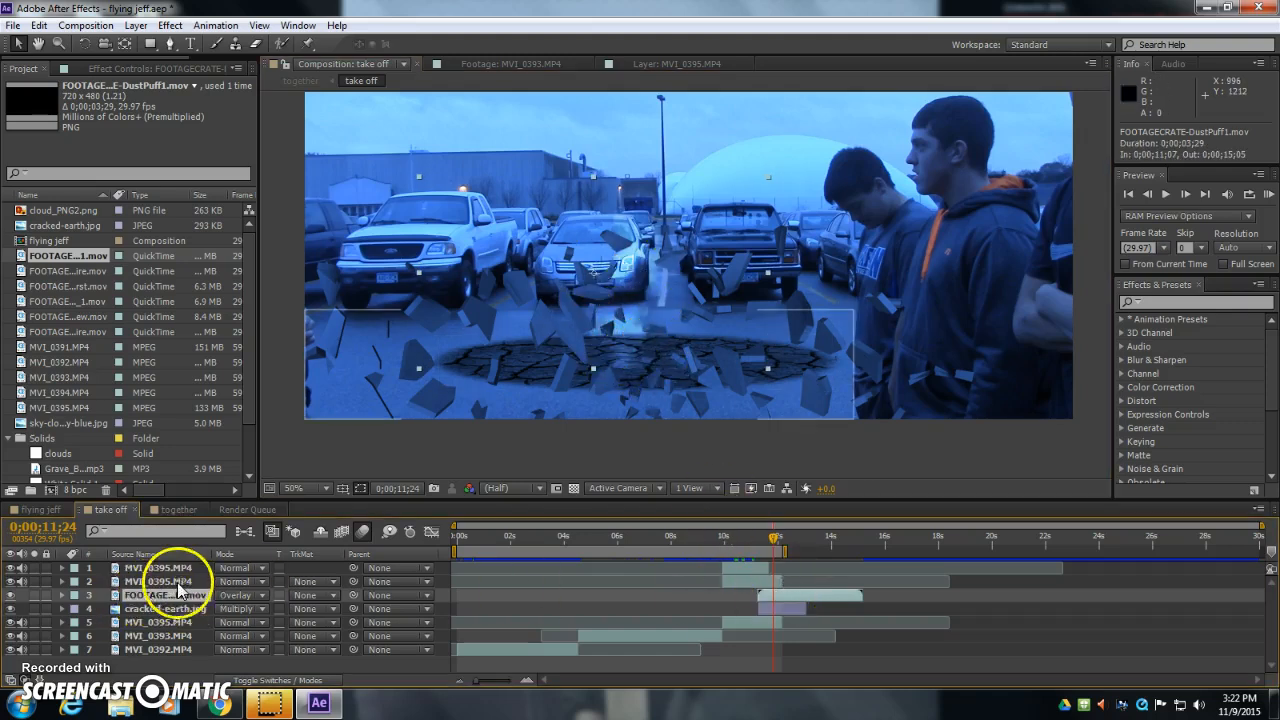
key("ctrl+d")
key("ctrl+d")
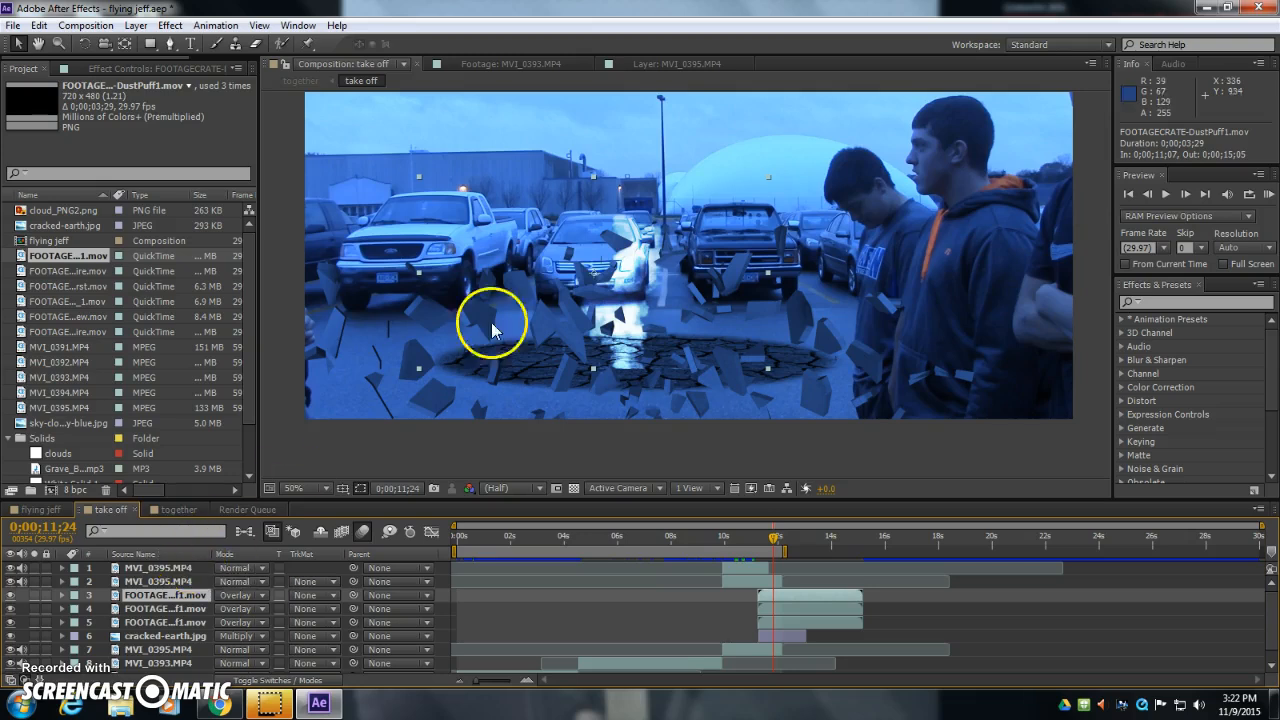
- Enlarge and reposition the top dust puff copy, and add another duplicate offset to its left at about 654, 570
left_click_drag(769, 177, 921, 104)
left_click_drag(651, 366, 690, 301)
key("ctrl+d")
left_click_drag(953, 402, 858, 392)
left_click_drag(643, 272, 591, 277)
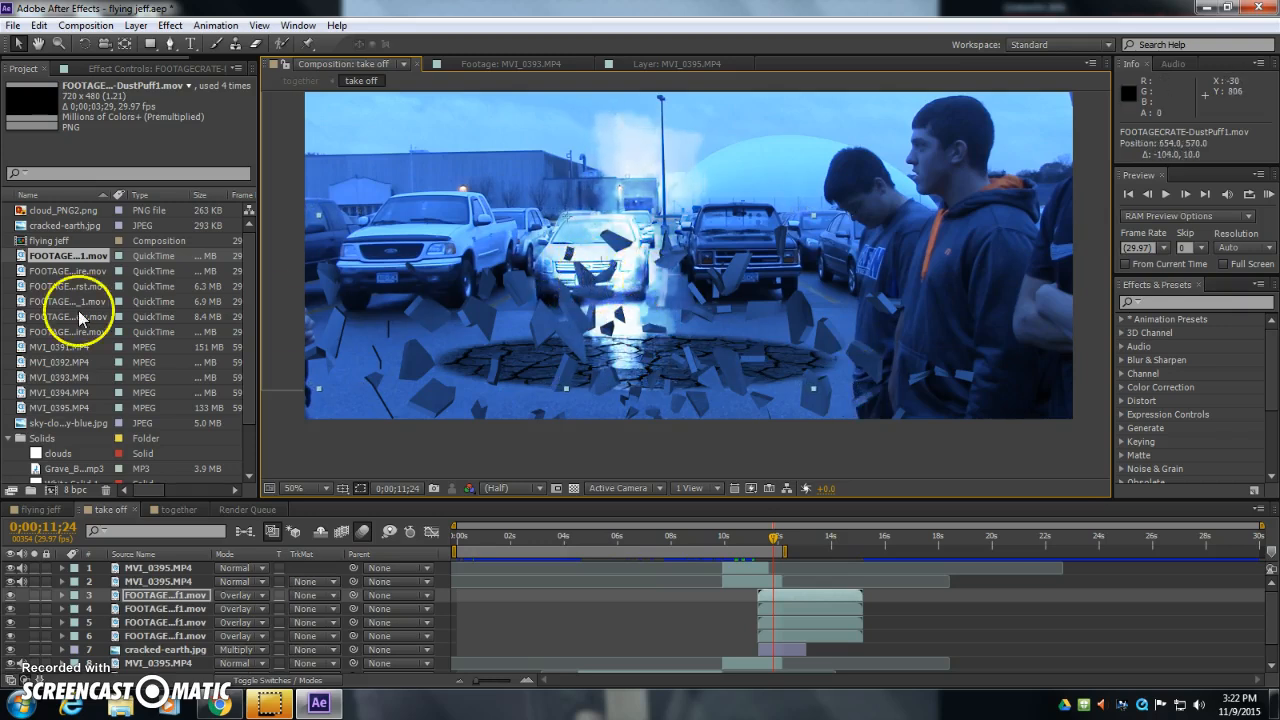
- Add FOOTAGECRATE-PowderBurst.mov above the dust puffs, starting at about 0;00;11;24, and move it onto the cracked ground
left_click(24, 271)
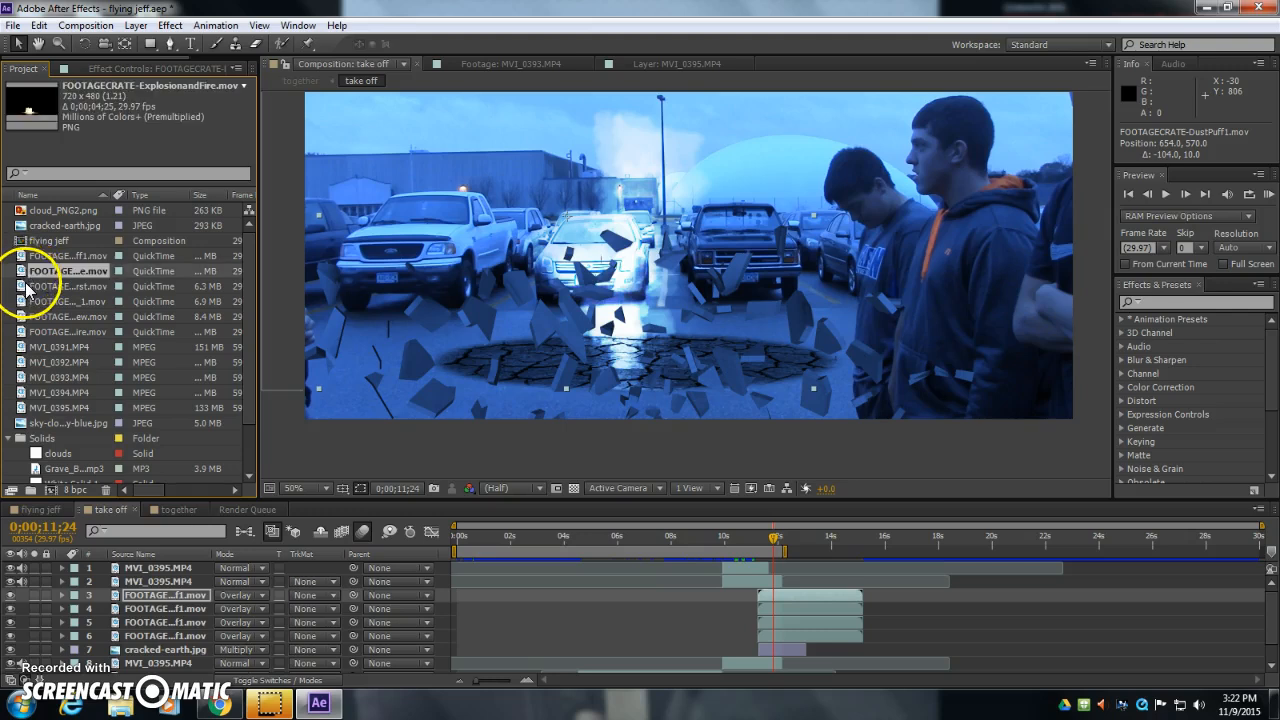
left_click(22, 288)
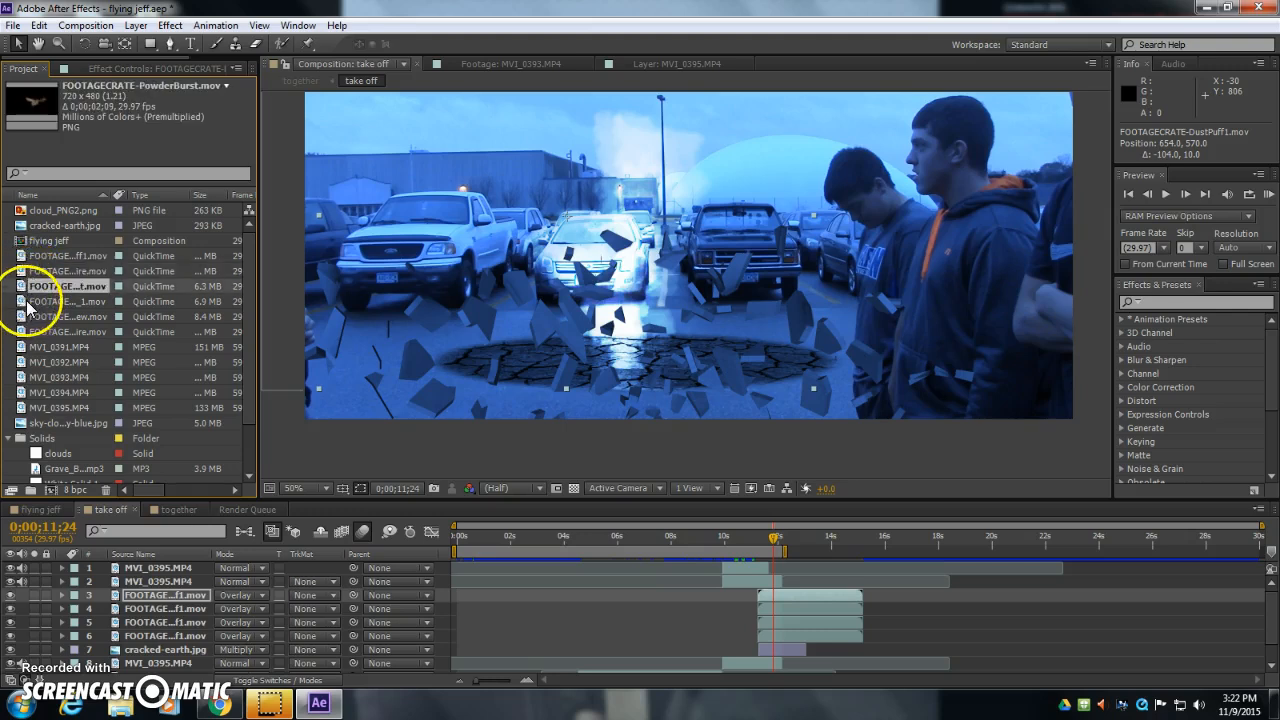
left_click_drag(22, 288, 134, 582)
left_click_drag(473, 601, 788, 602)
left_click_drag(697, 211, 640, 345)
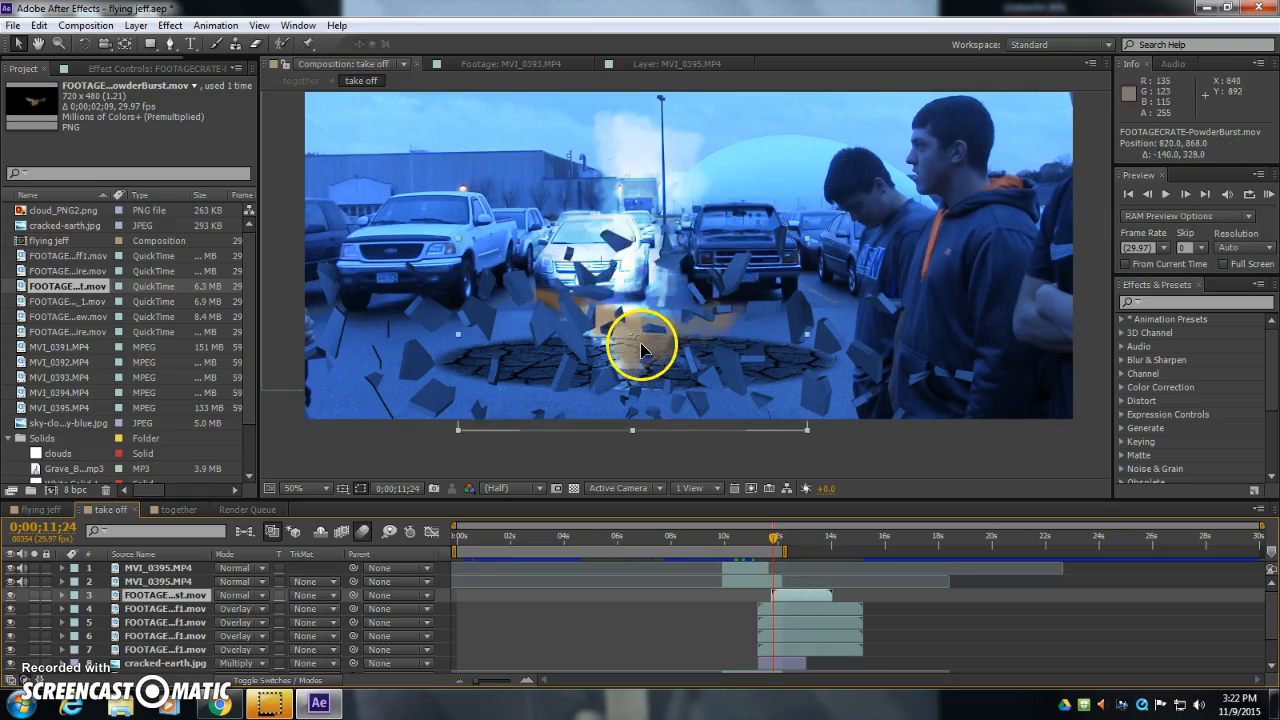
- Try Soft Light and Hard Light blending on the powder burst while shifting it sideways over the crack
left_click(262, 597)
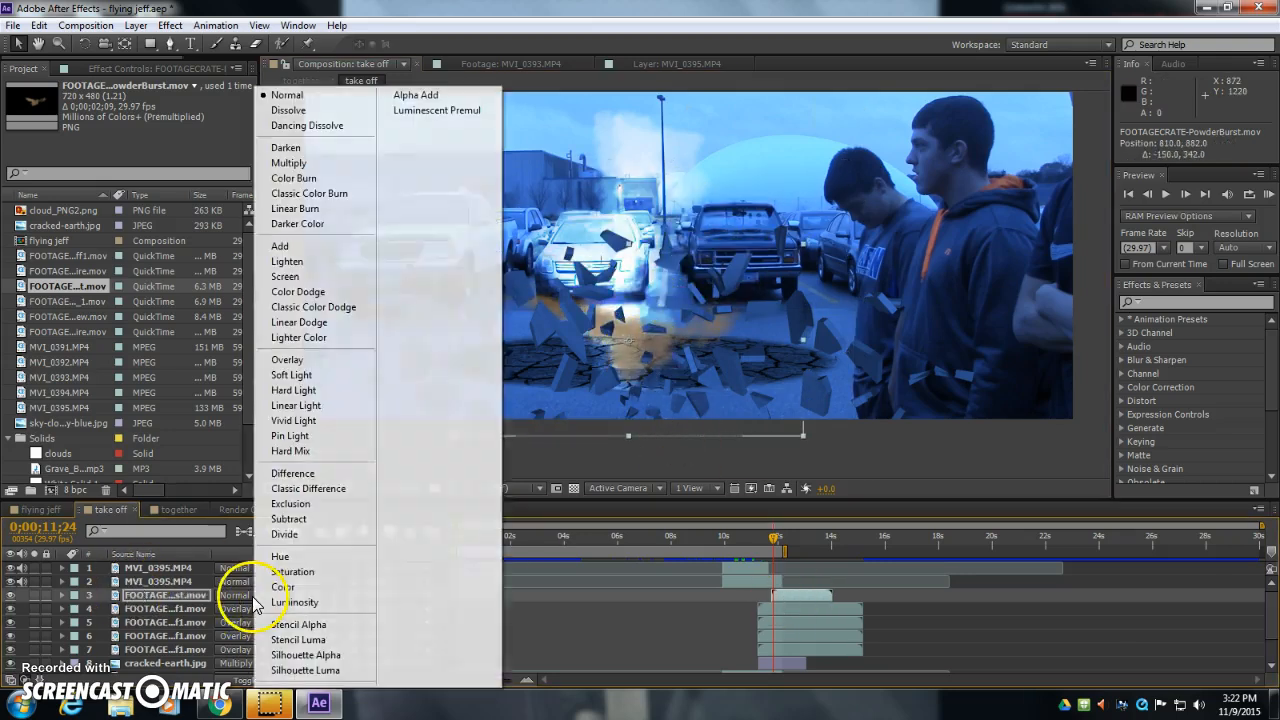
left_click(314, 380)
left_click_drag(623, 341, 595, 343)
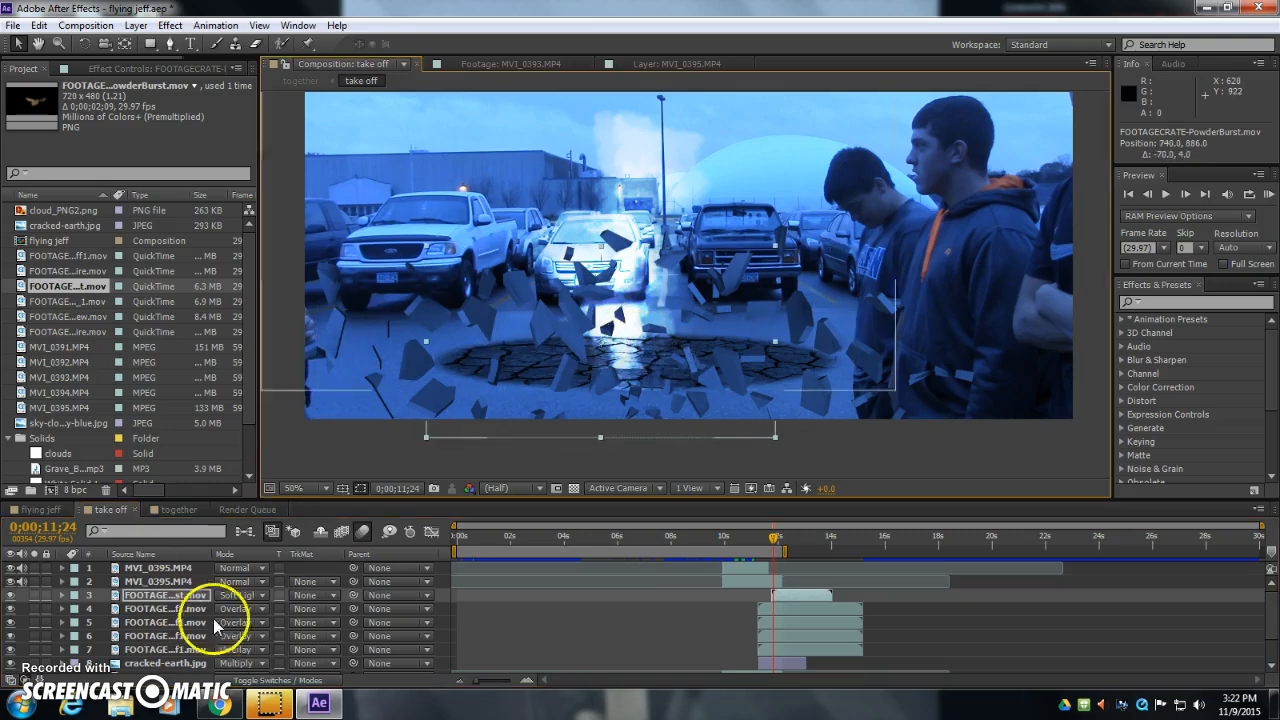
left_click(236, 596)
left_click(310, 392)
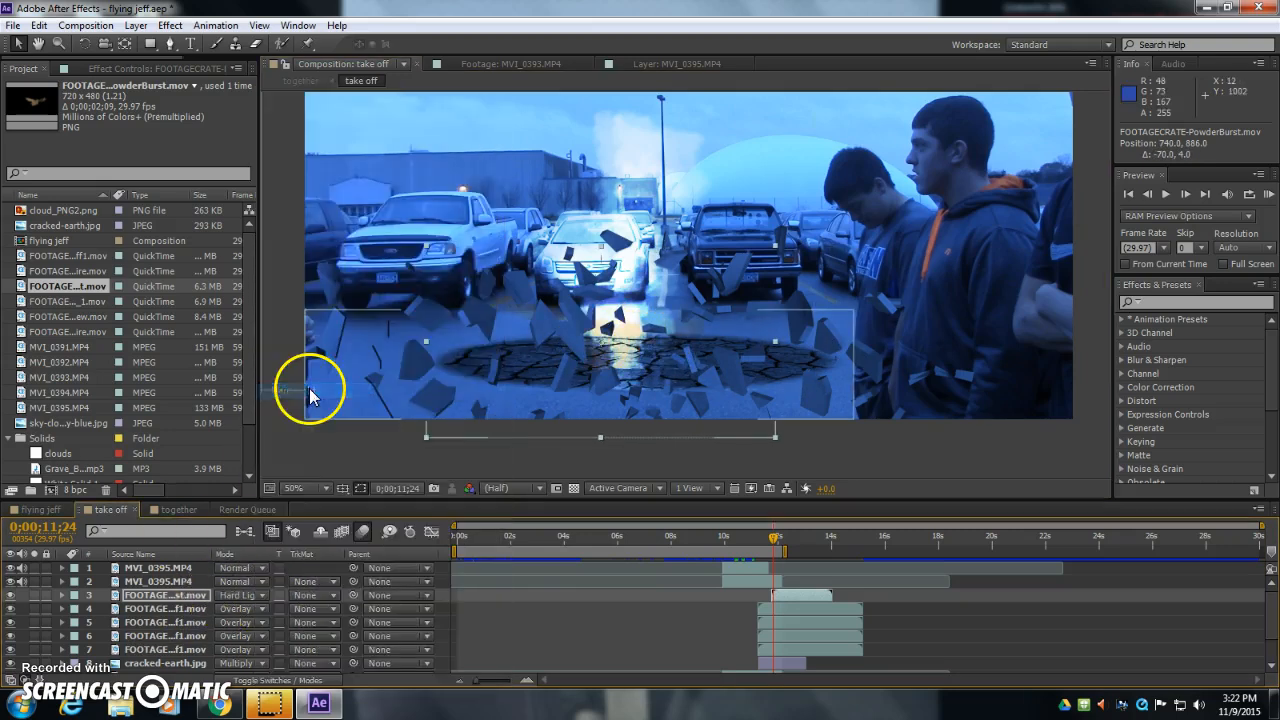
left_click_drag(629, 349, 657, 343)
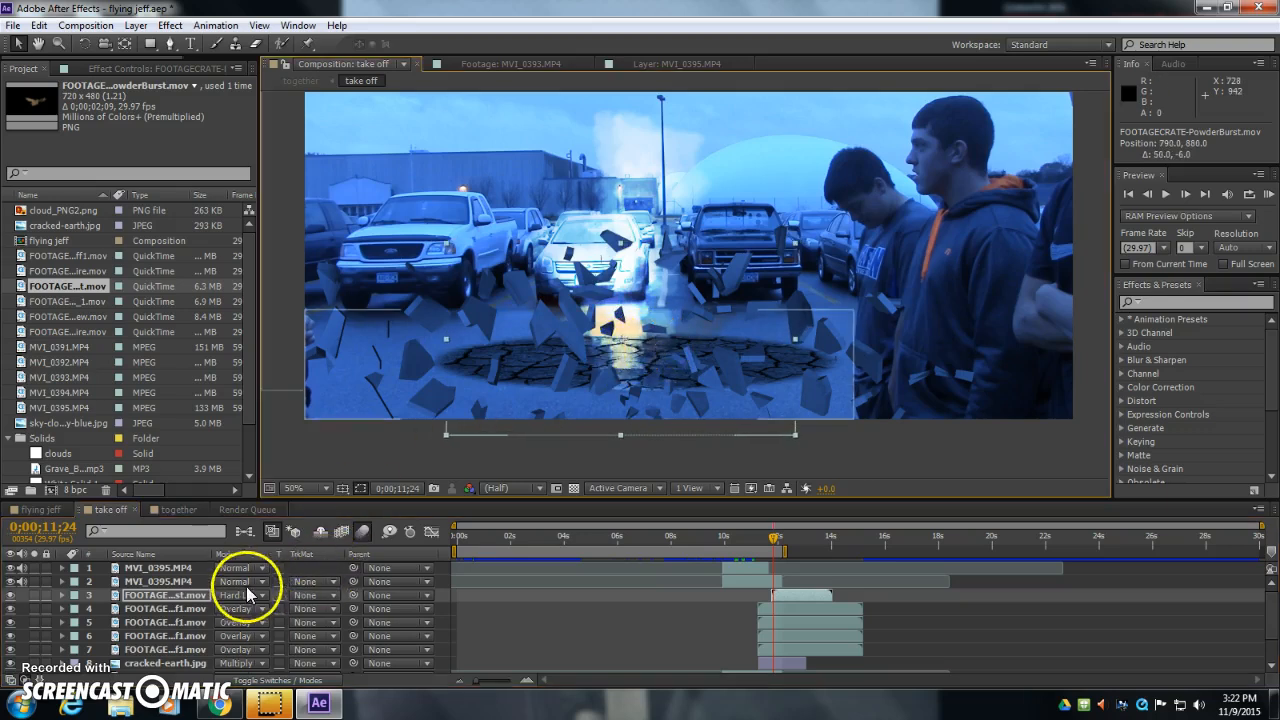
- Set the powder burst's blending mode to Screen and lower it slightly to about 790, 892
left_click(240, 595)
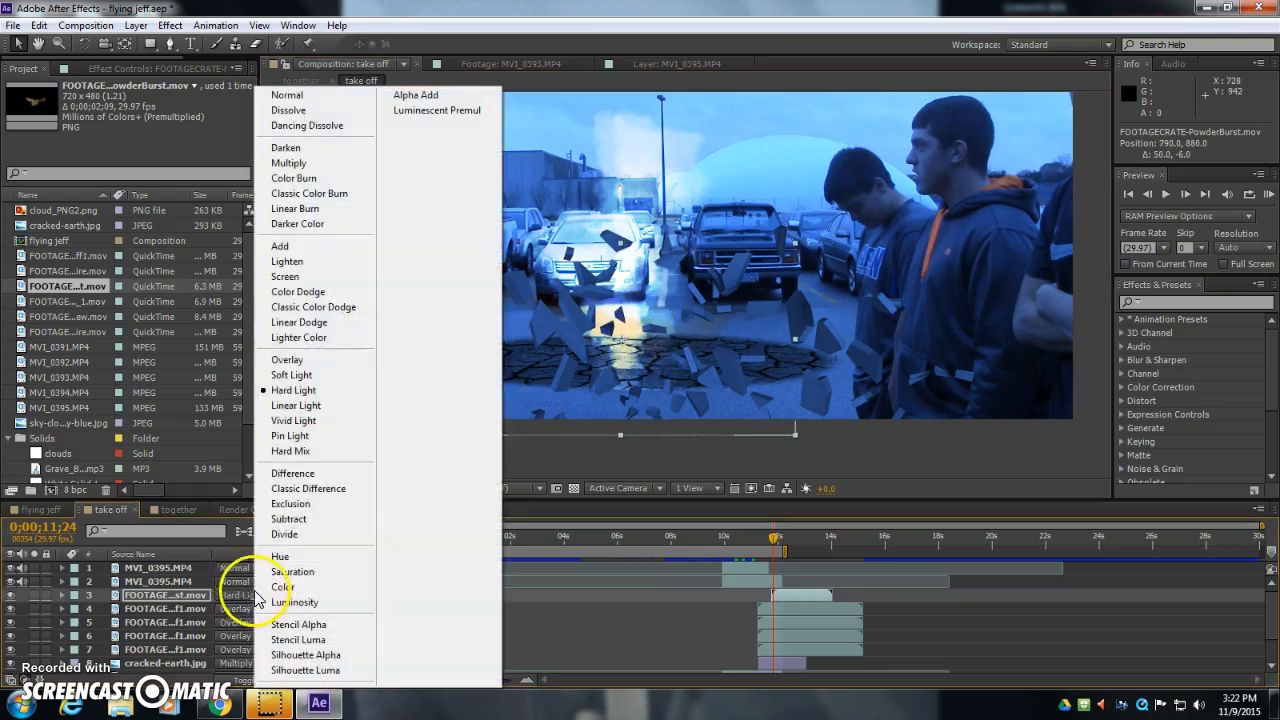
left_click(312, 276)
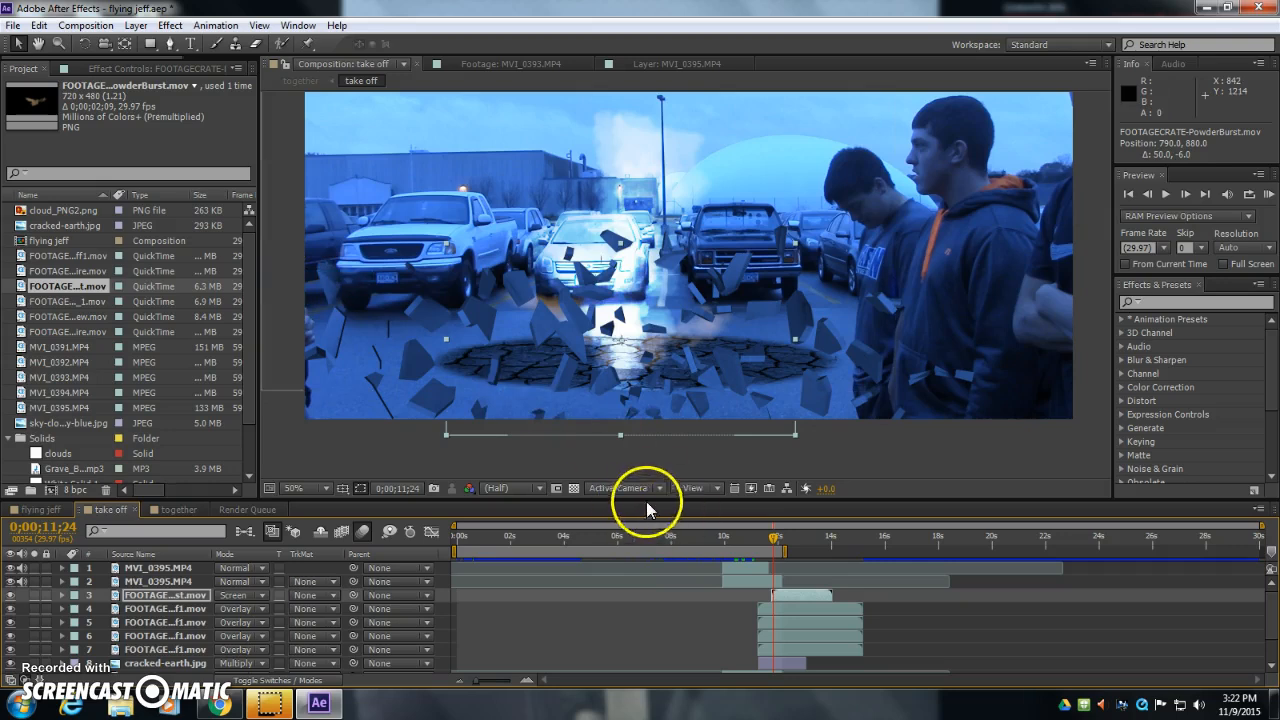
left_click_drag(640, 363, 638, 373)
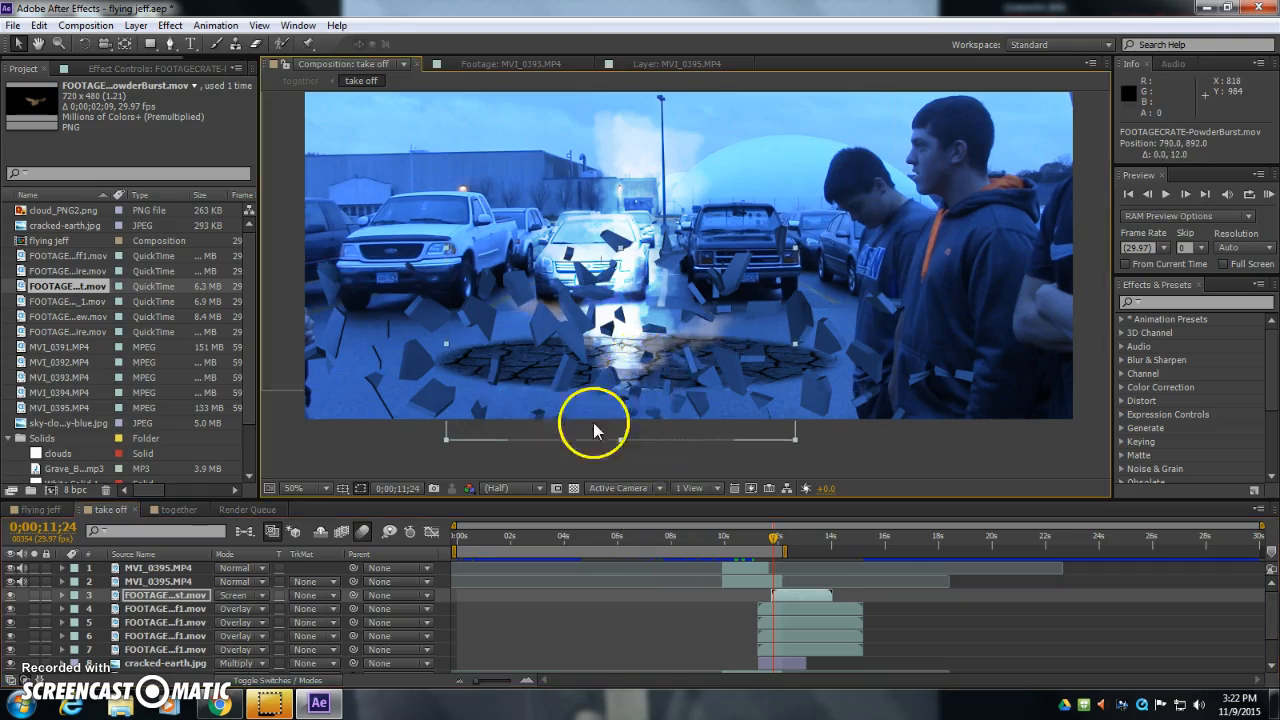
- Duplicate the powder burst, offset it slightly in the frame, and start the lower copy four frames earlier at 0;00;11;19
key("ctrl+d")
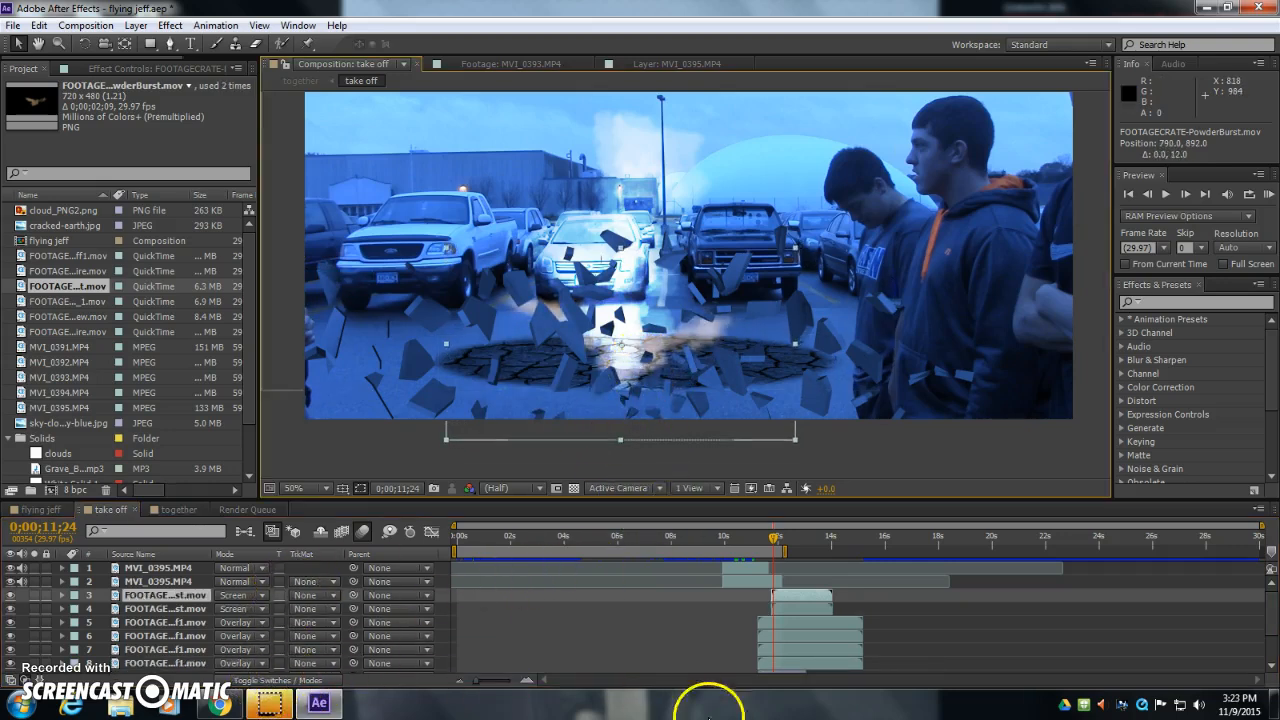
left_click_drag(710, 343, 702, 329)
left_click_drag(782, 607, 776, 602)
- Preview the take-off with the dust and powder effects from 0;00;10;28
left_click(749, 538)
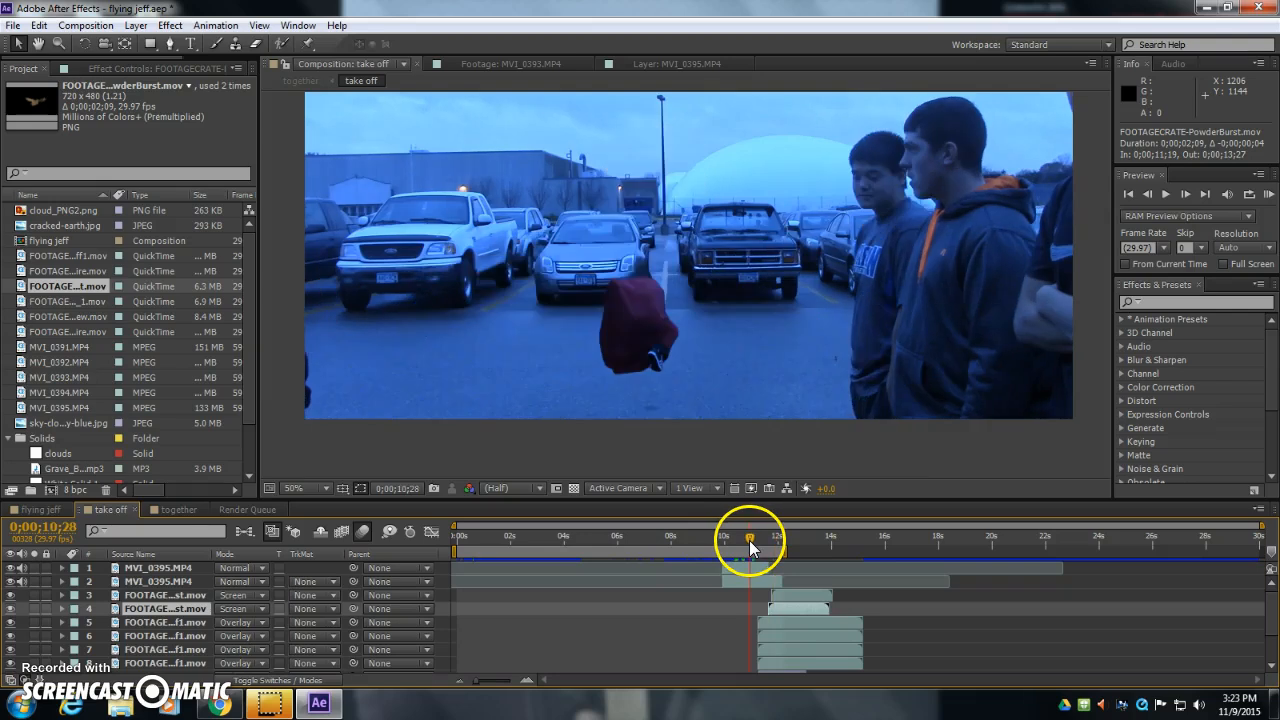
key("space")
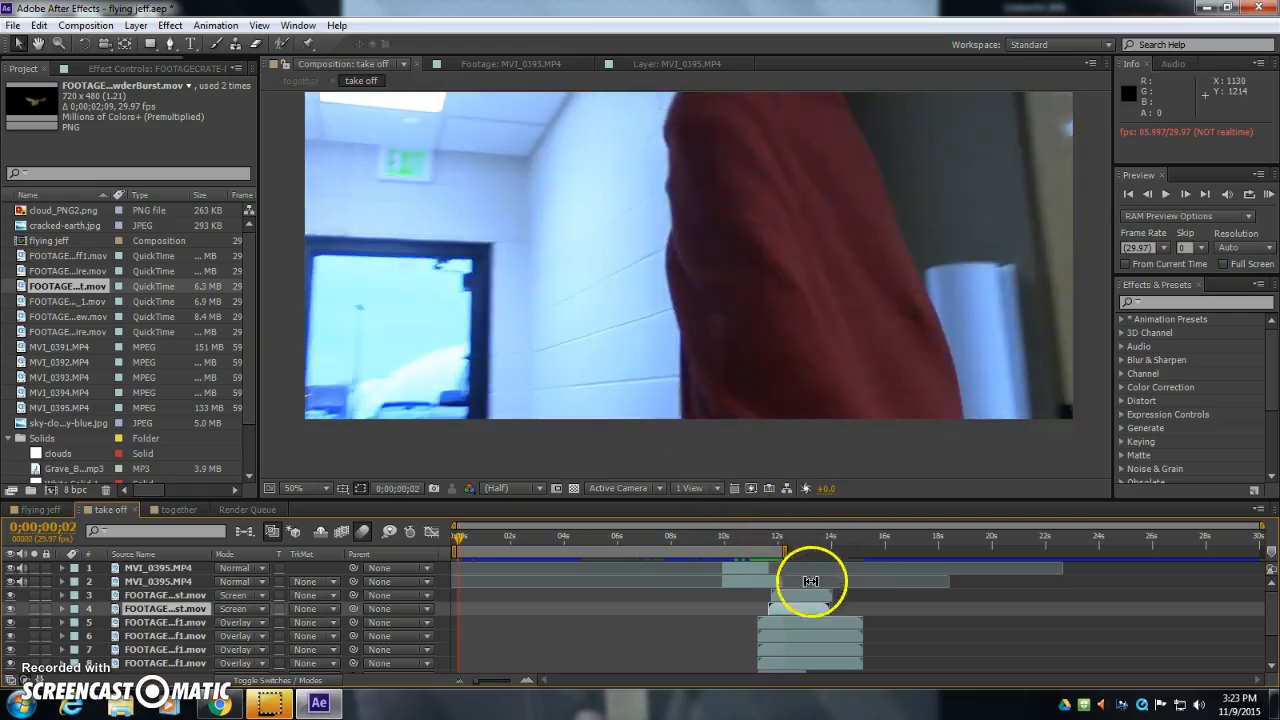
- Add the Shockwave_1 footage to the take-off composition over the crack and start it at 0;00;10;18
left_click_drag(758, 538, 770, 540)
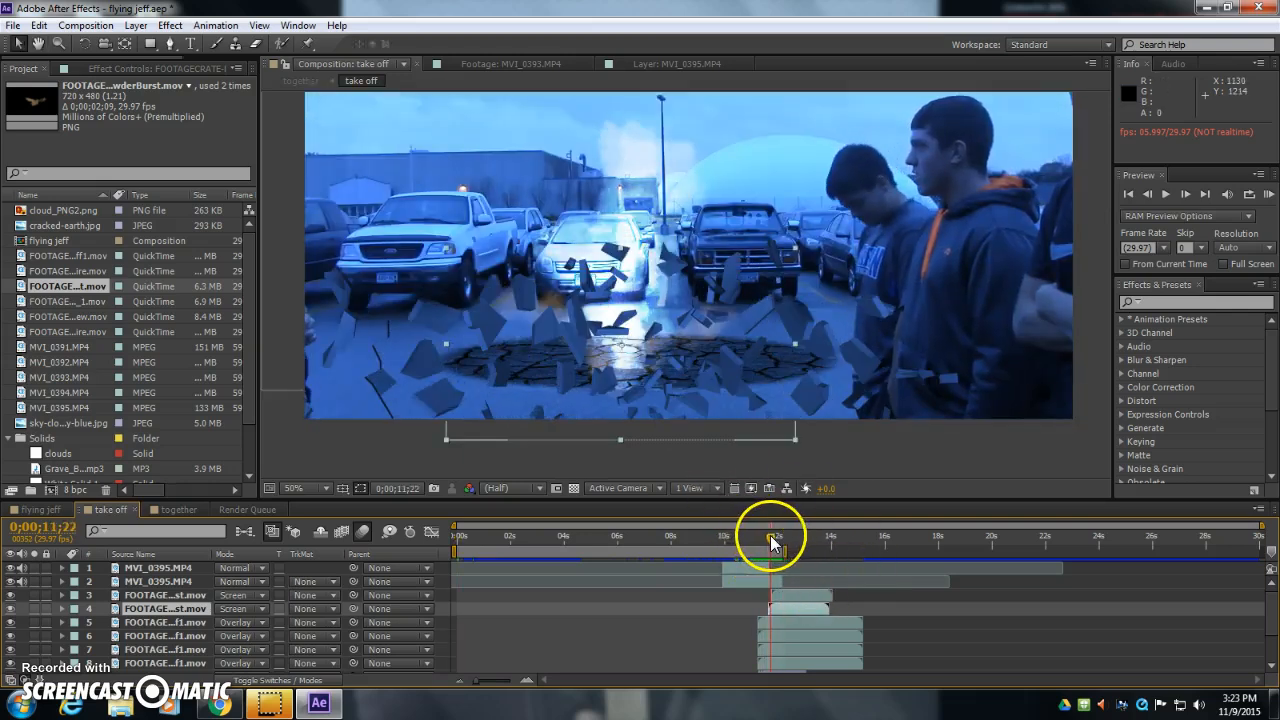
left_click(64, 331)
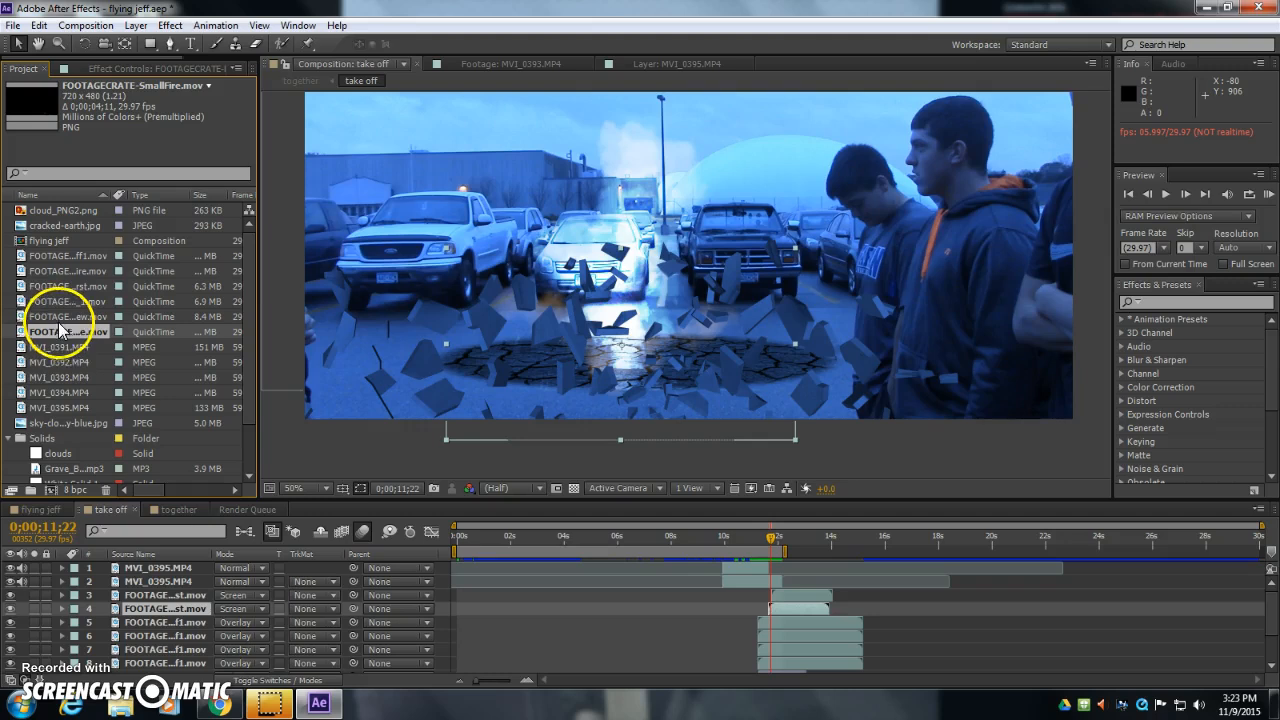
left_click(48, 317)
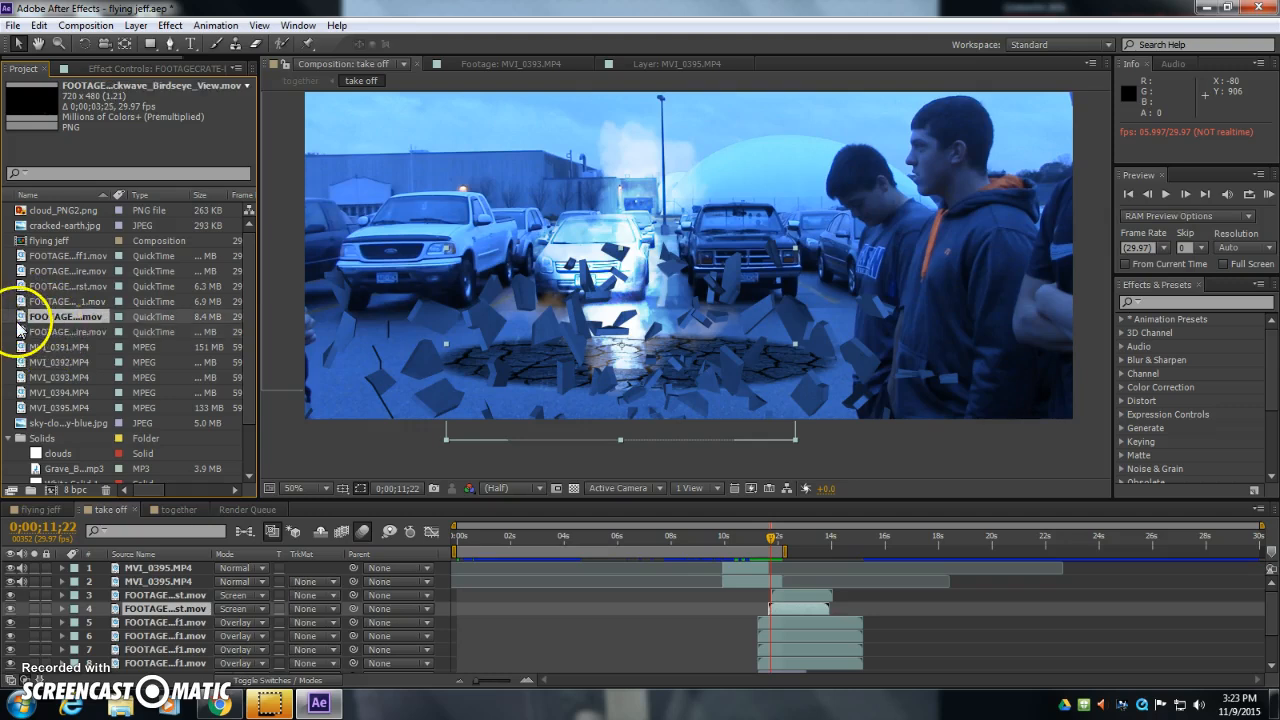
left_click_drag(30, 301, 657, 344)
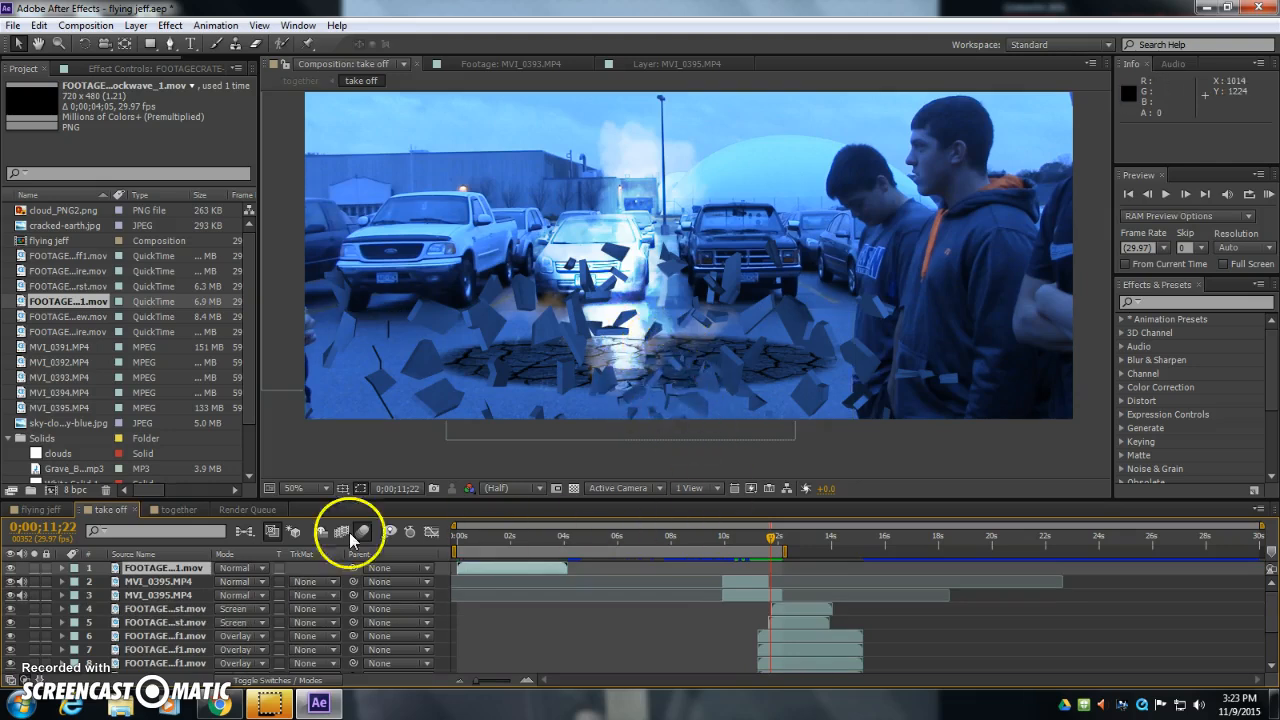
left_click_drag(522, 567, 796, 587)
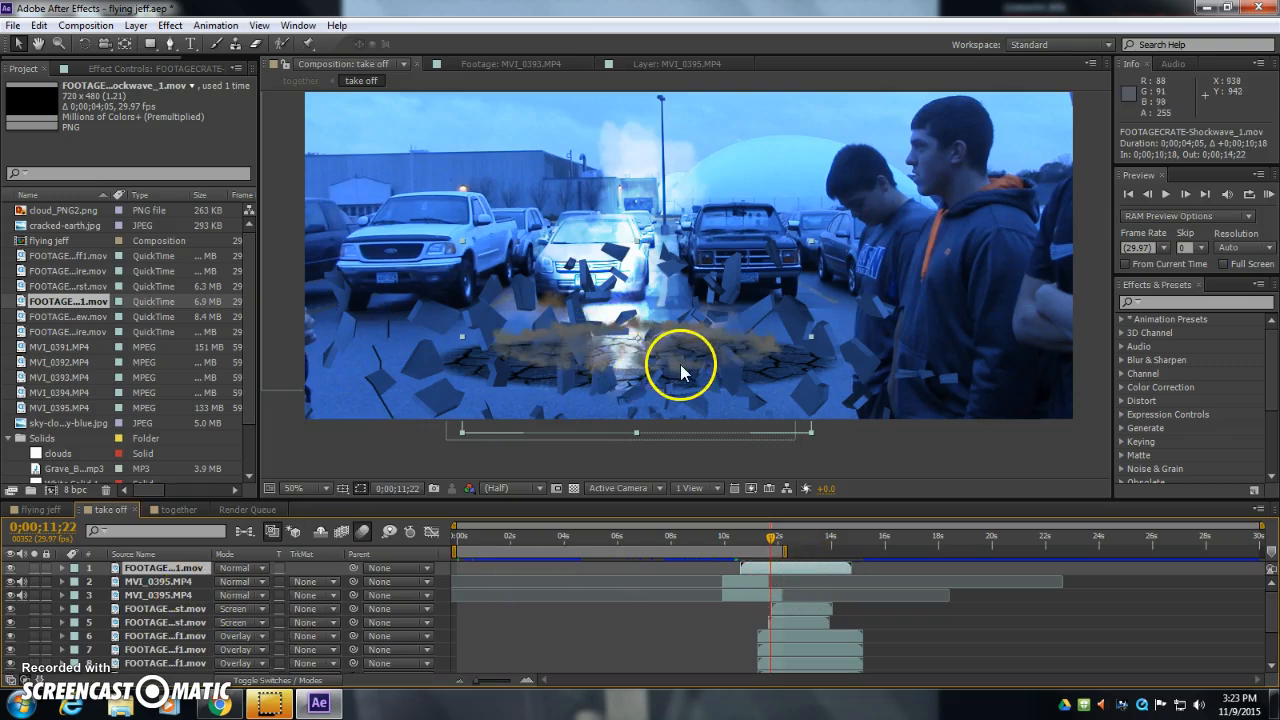
- Lower the shockwave onto the crack, set its blending mode to Screen, and place its layer between the two powder burst layers
left_click_drag(677, 363, 680, 378)
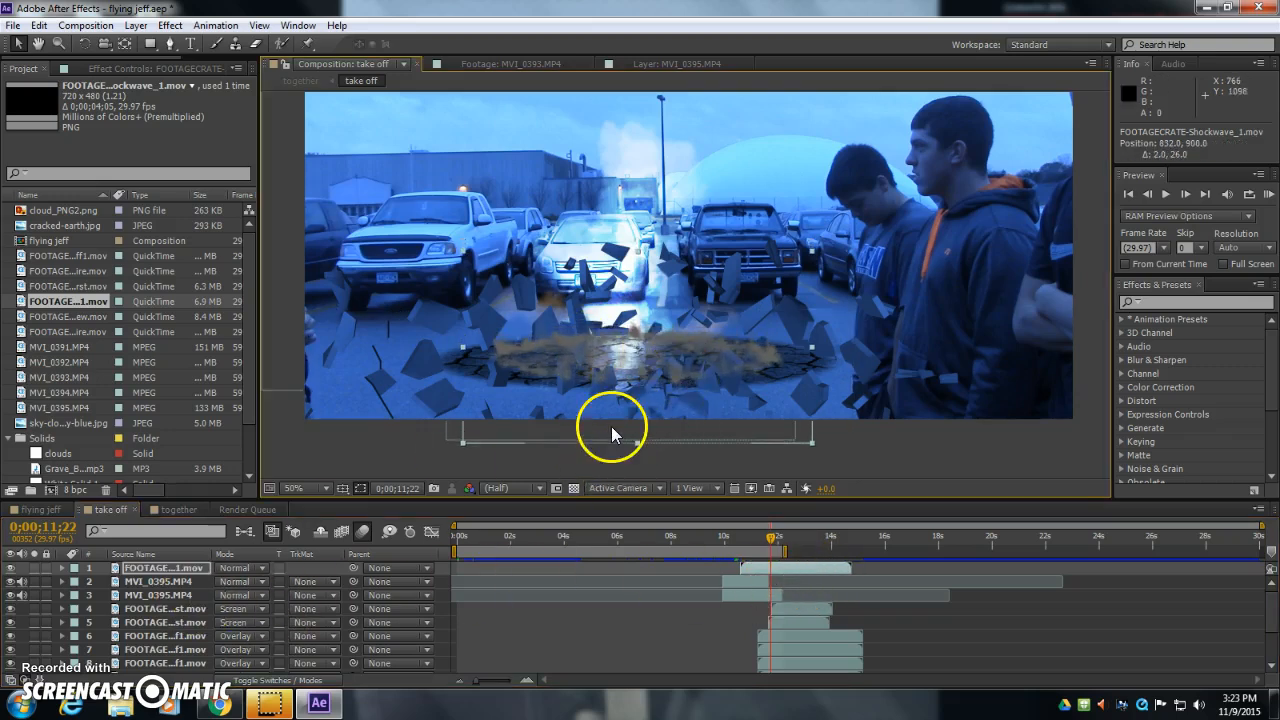
left_click(240, 568)
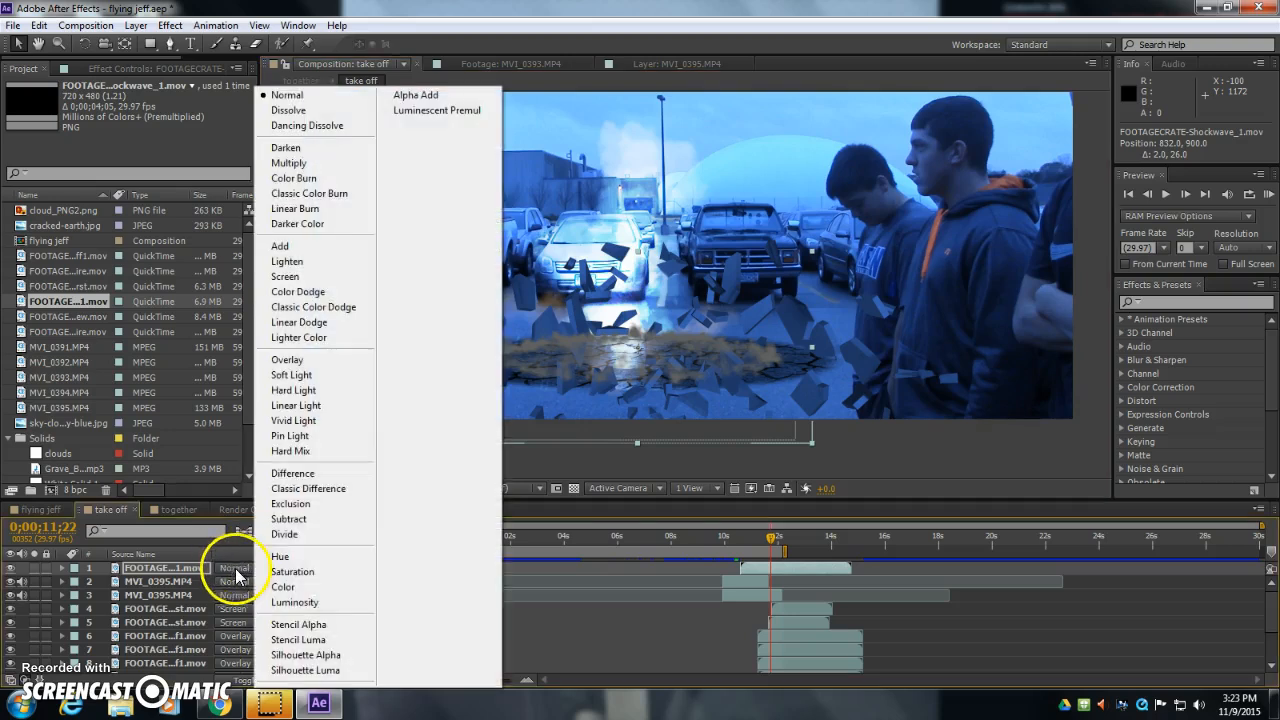
left_click(325, 277)
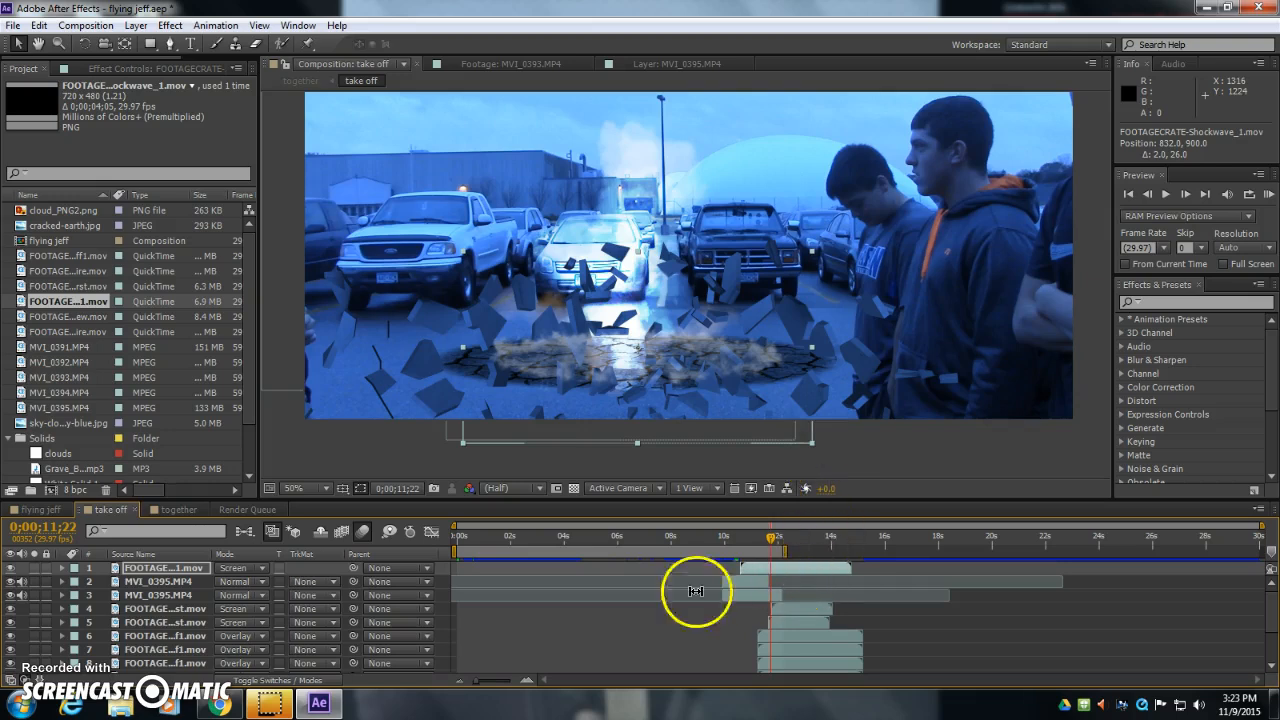
left_click_drag(155, 572, 165, 614)
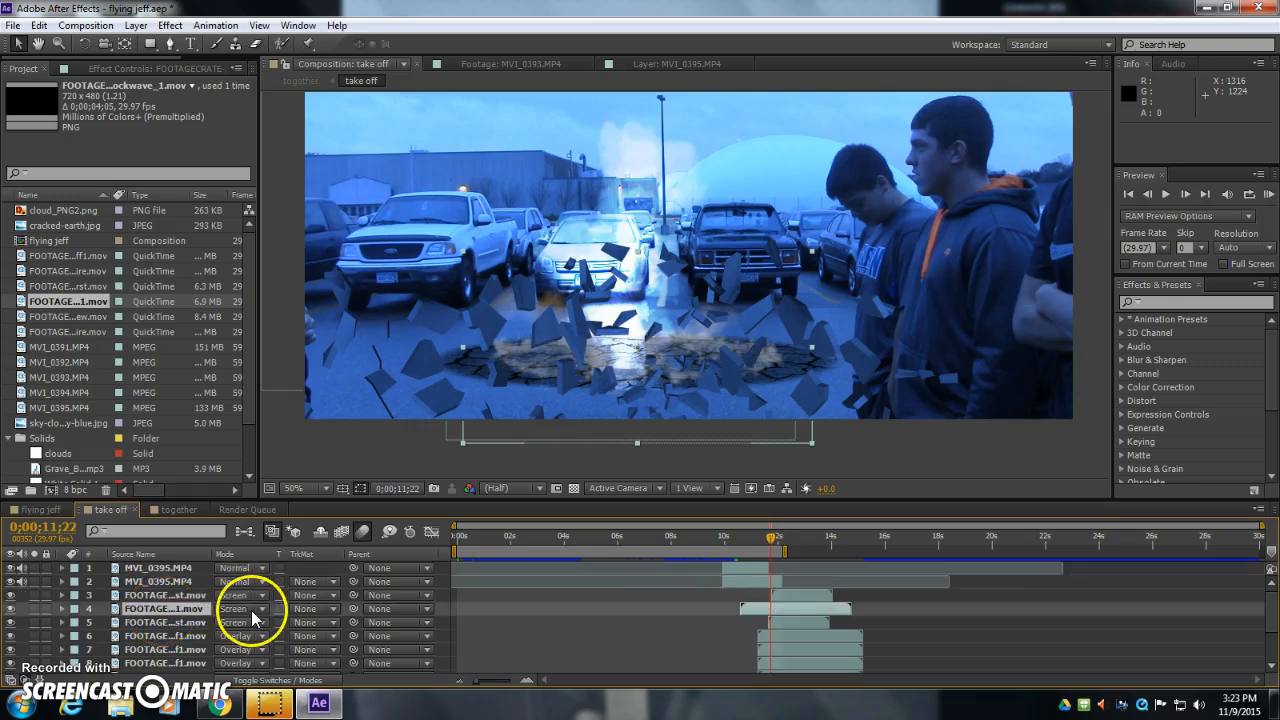
- Duplicate the shockwave twice, scale the copies to 138% and 233%, and stagger their starts, with the 138% copy at 0;00;10;22
key("ctrl+d")
key("ctrl+d")
left_click_drag(814, 442, 888, 479)
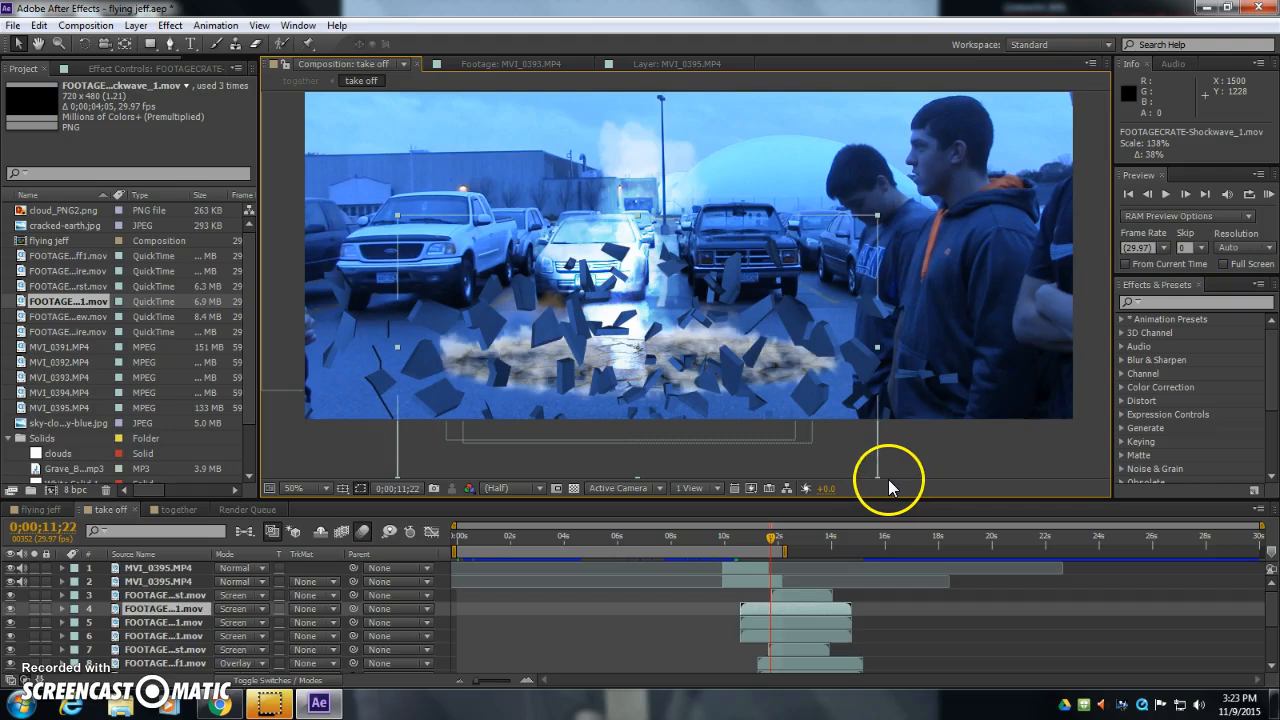
left_click_drag(878, 214, 1145, 121)
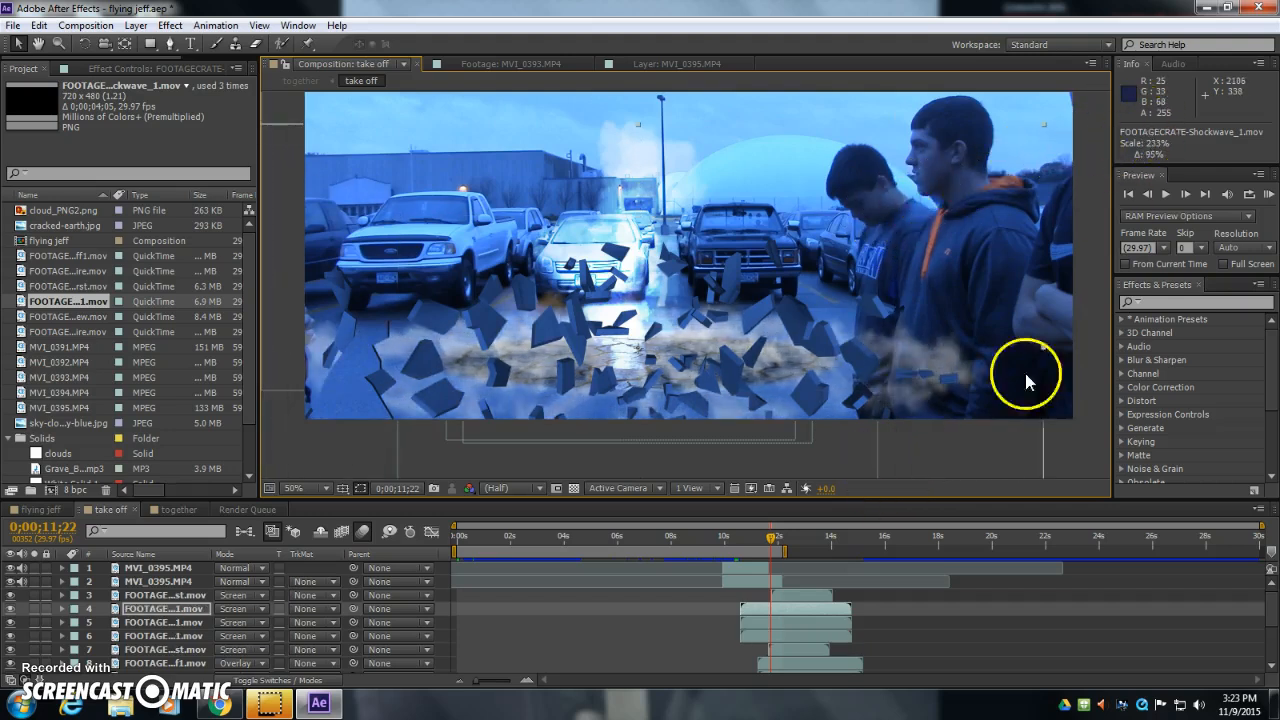
left_click_drag(773, 604, 778, 622)
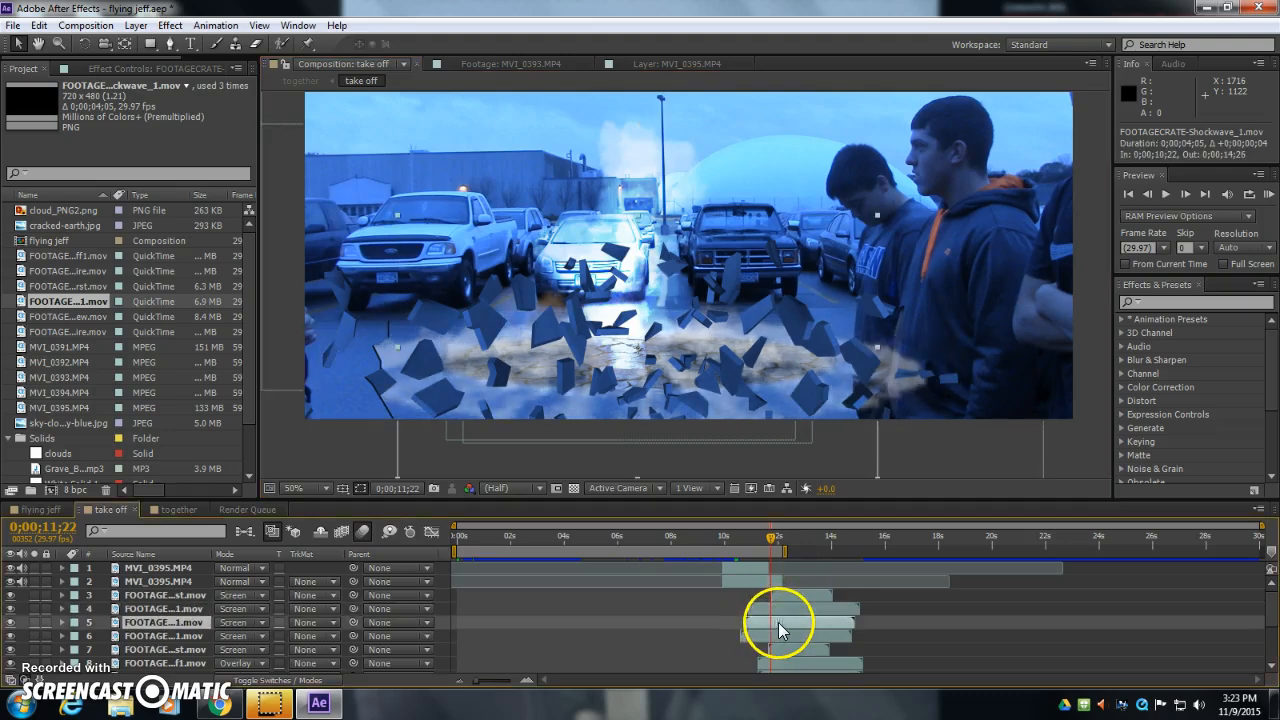
- Preview the take-off with the layered shockwaves from 0;00;10;08
left_click(732, 540)
key("space")
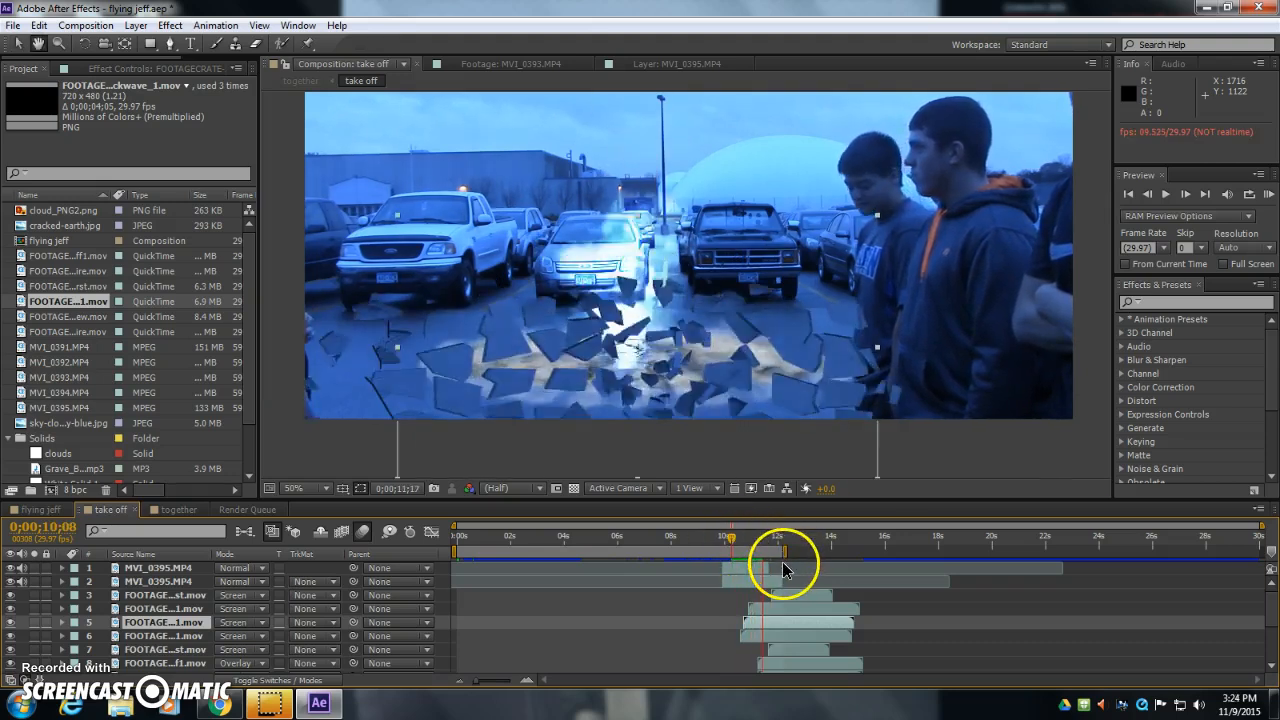
key("space")
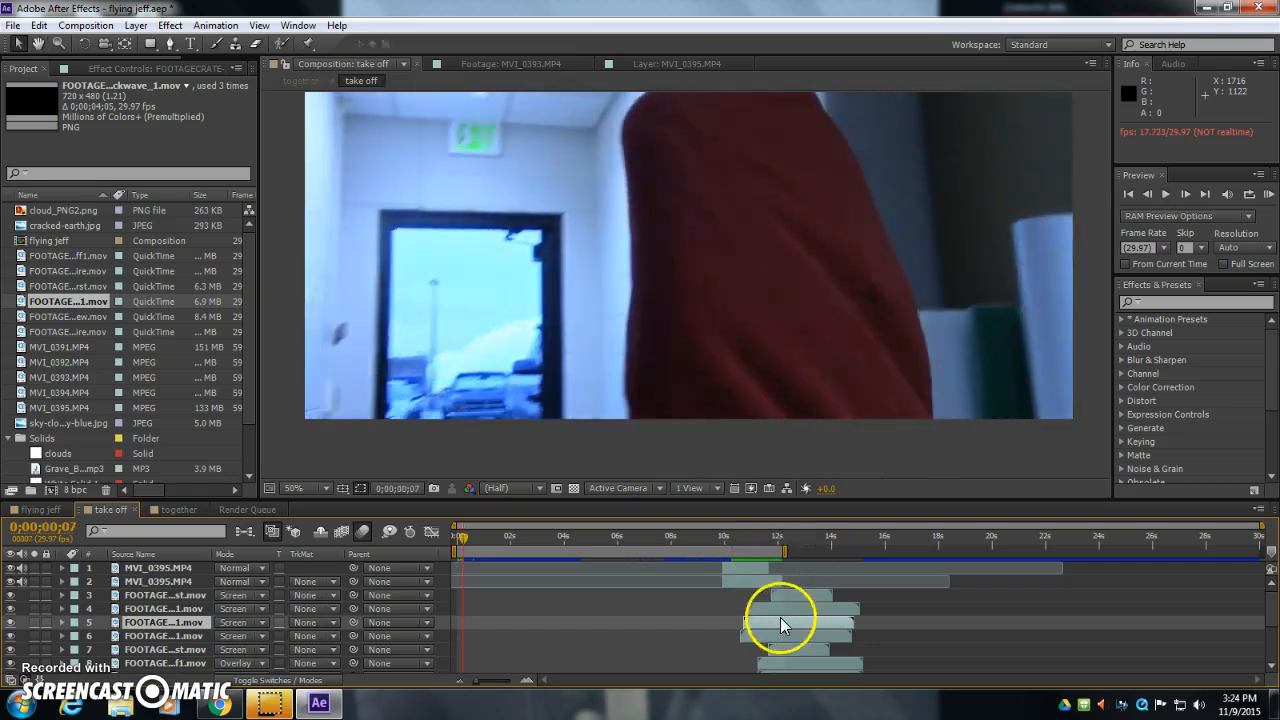
- Move the three shockwave layers above both powder burst layers and preview the shot from 0;00;10;14
left_click(151, 607)
left_click(158, 636, "shift")
left_click_drag(152, 608, 158, 583)
left_click_drag(740, 537, 737, 539)
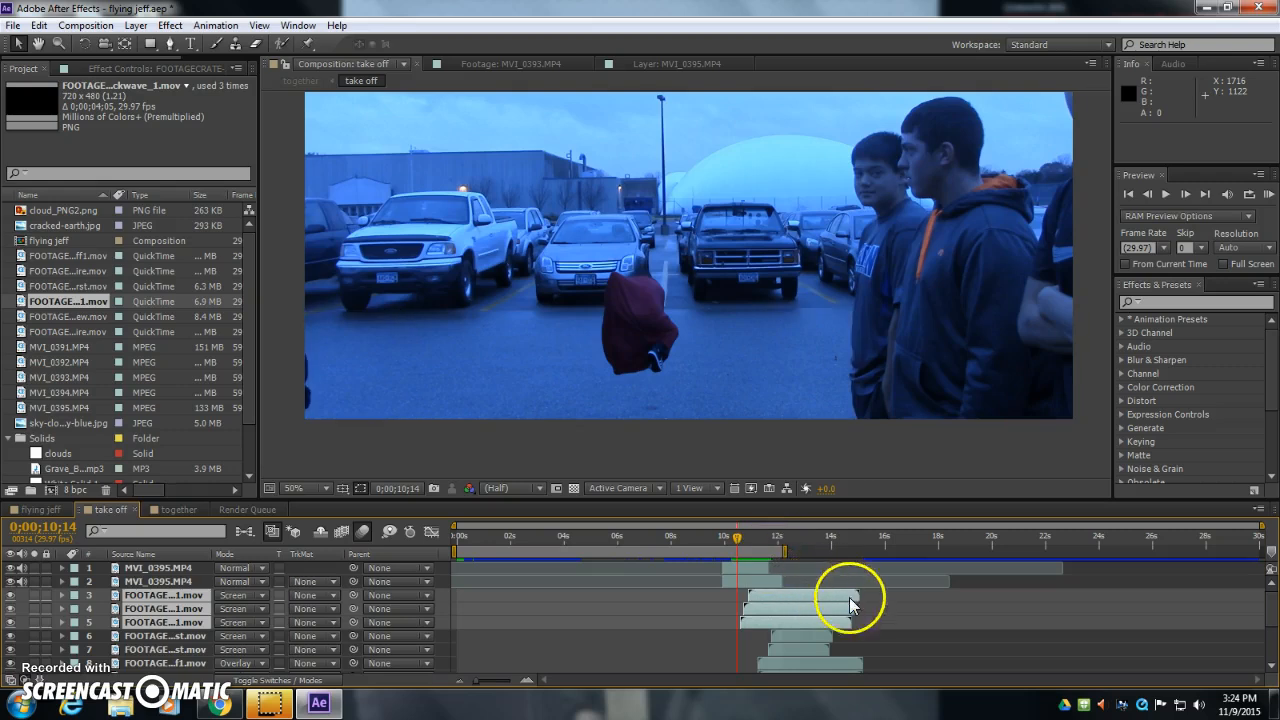
key("space")
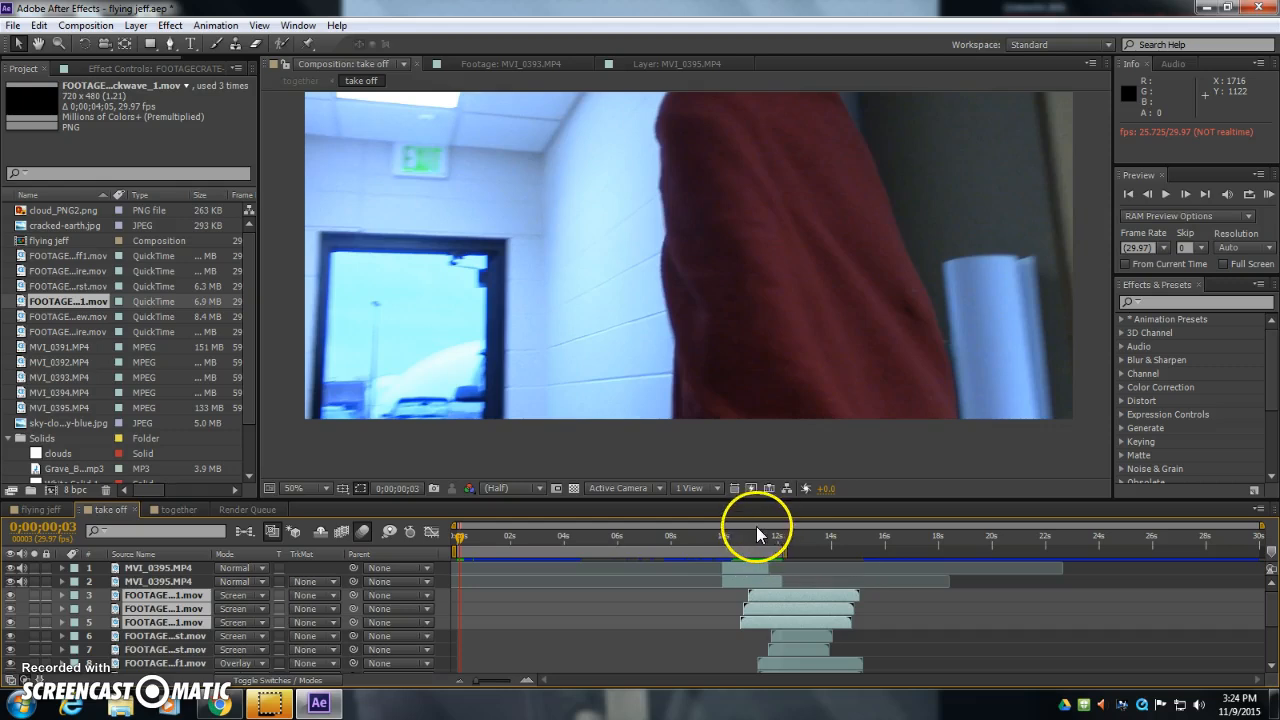
- Move the three shockwave layers directly below the topmost MVI_0395 layer and scrub through the take-off from 0;00;10;12 to 0;00;11;15
left_click_drag(750, 540, 766, 545)
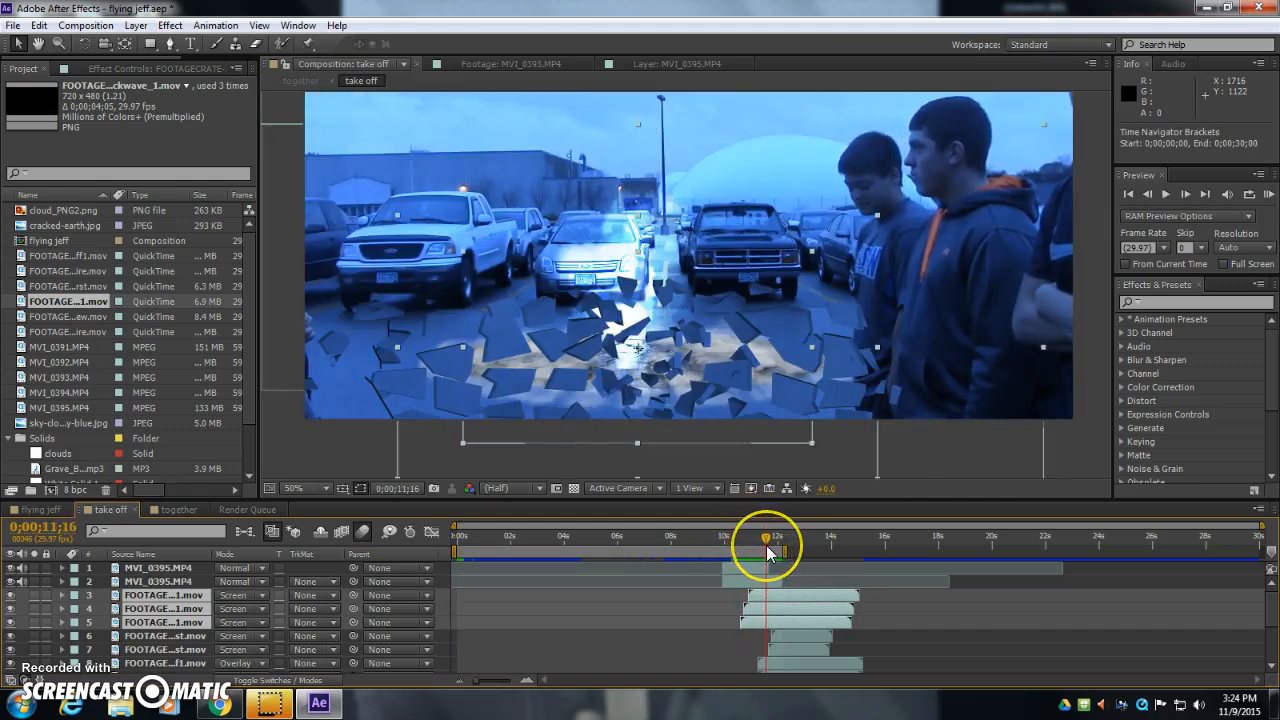
left_click_drag(155, 600, 157, 578)
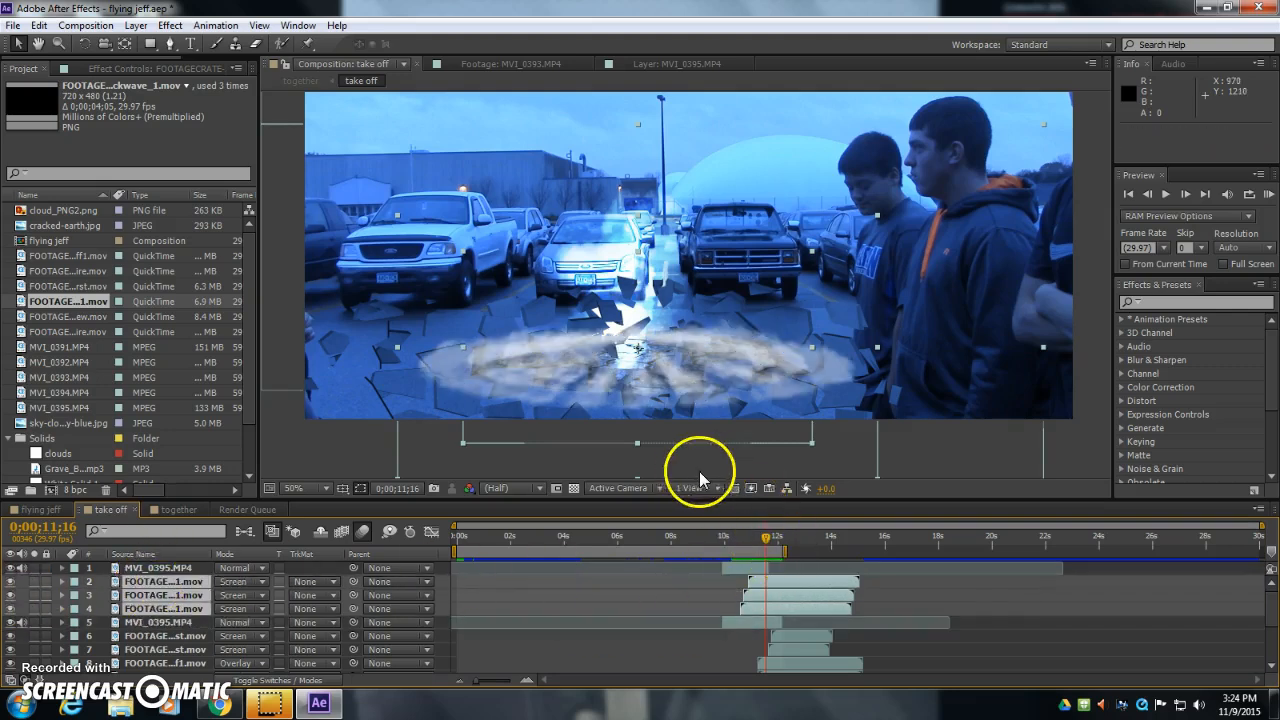
left_click_drag(758, 539, 742, 542)
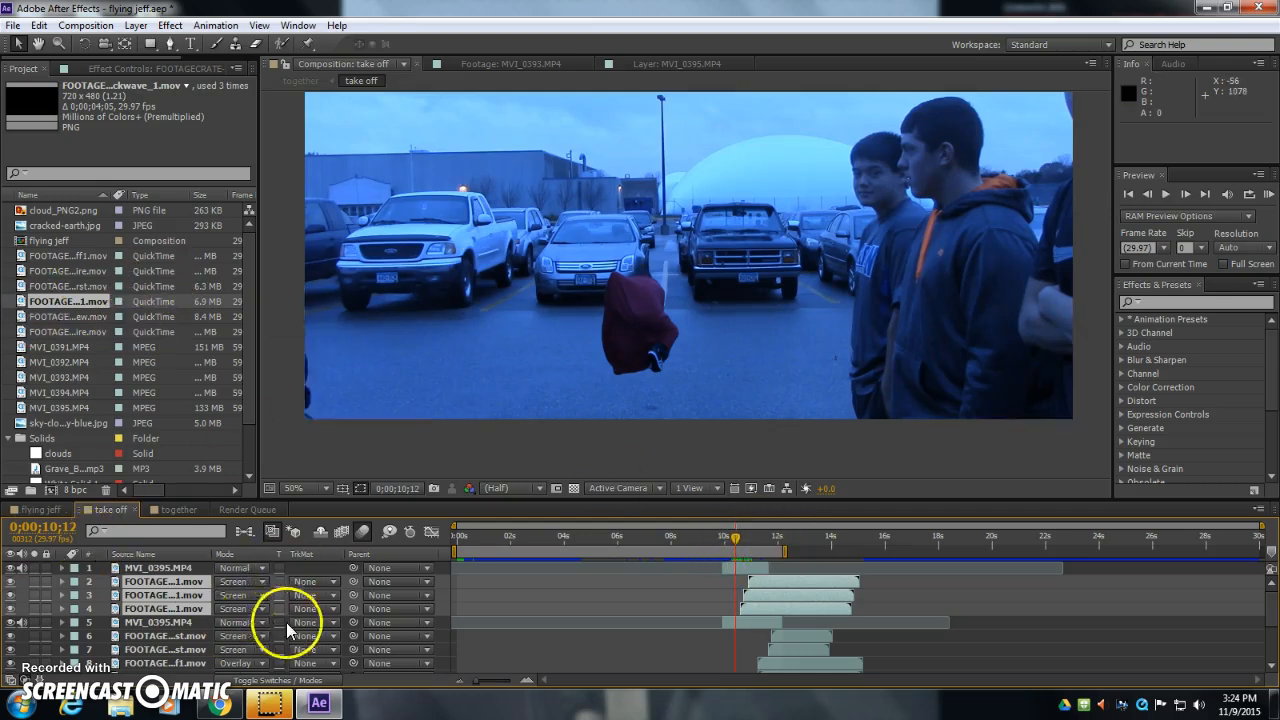
left_click_drag(742, 534, 768, 544)
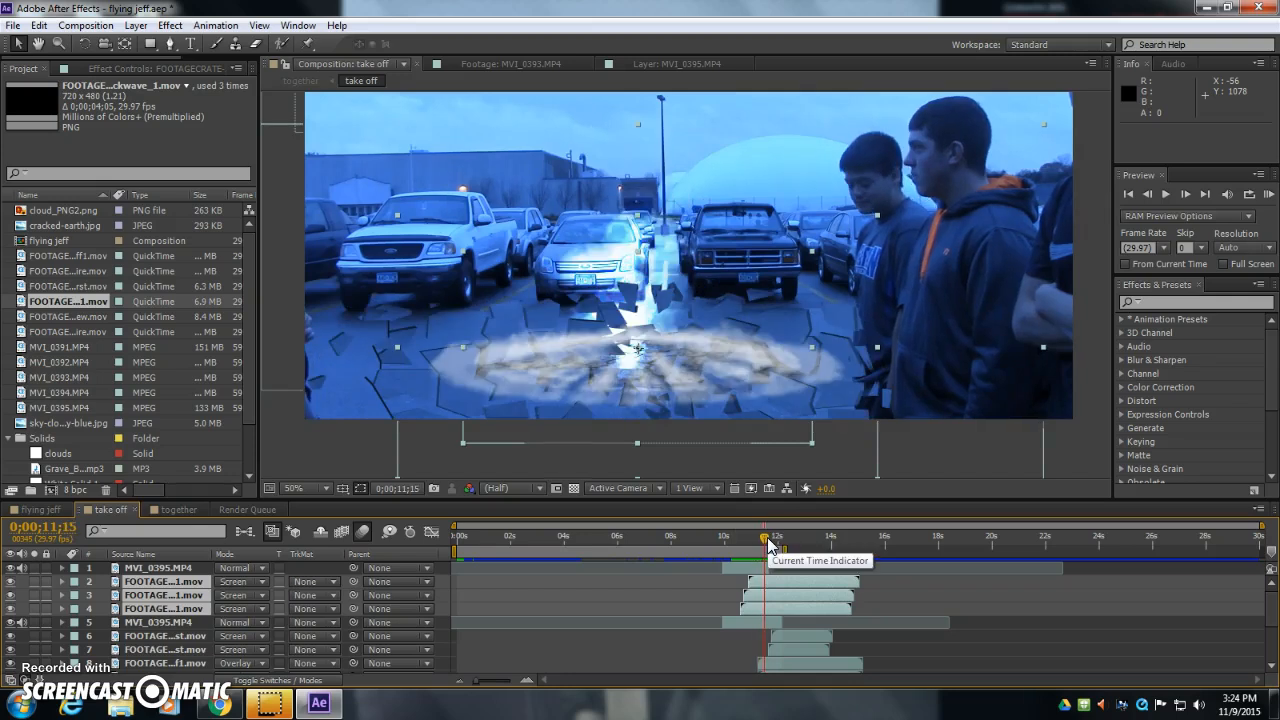